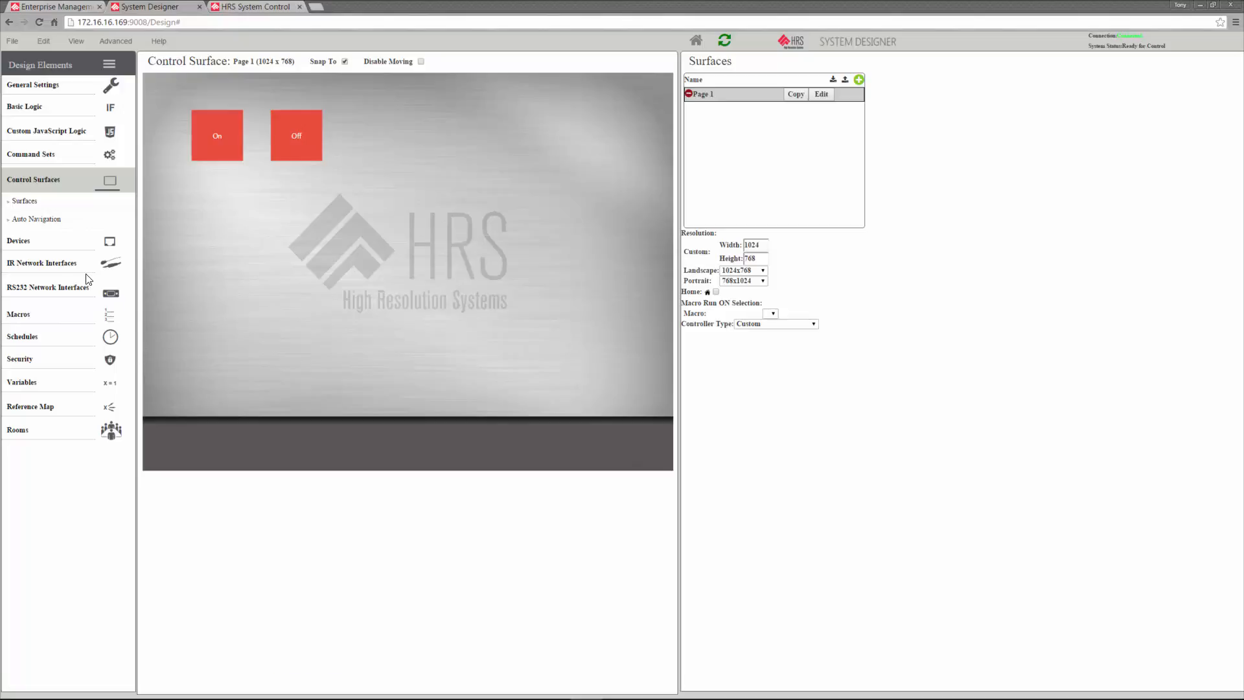
Add an IR network interface named IR of type Global Chache iTach IP2IR
left_click(50, 266)
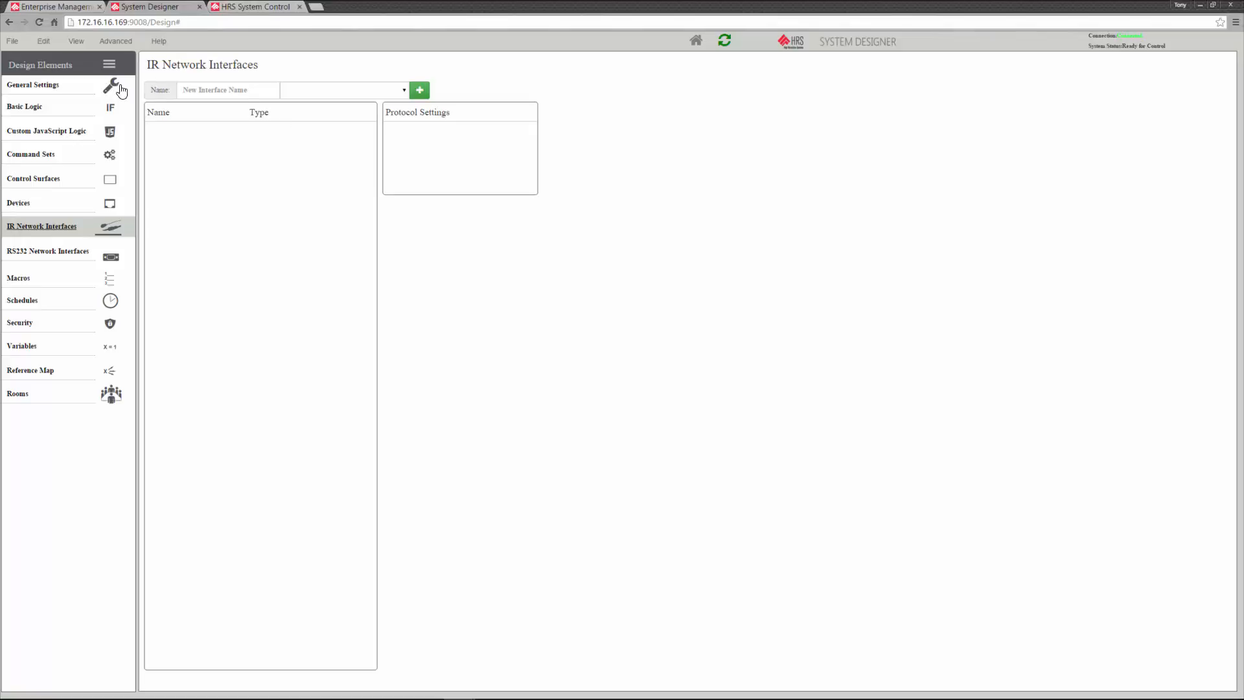
left_click(188, 92)
type("ILR")
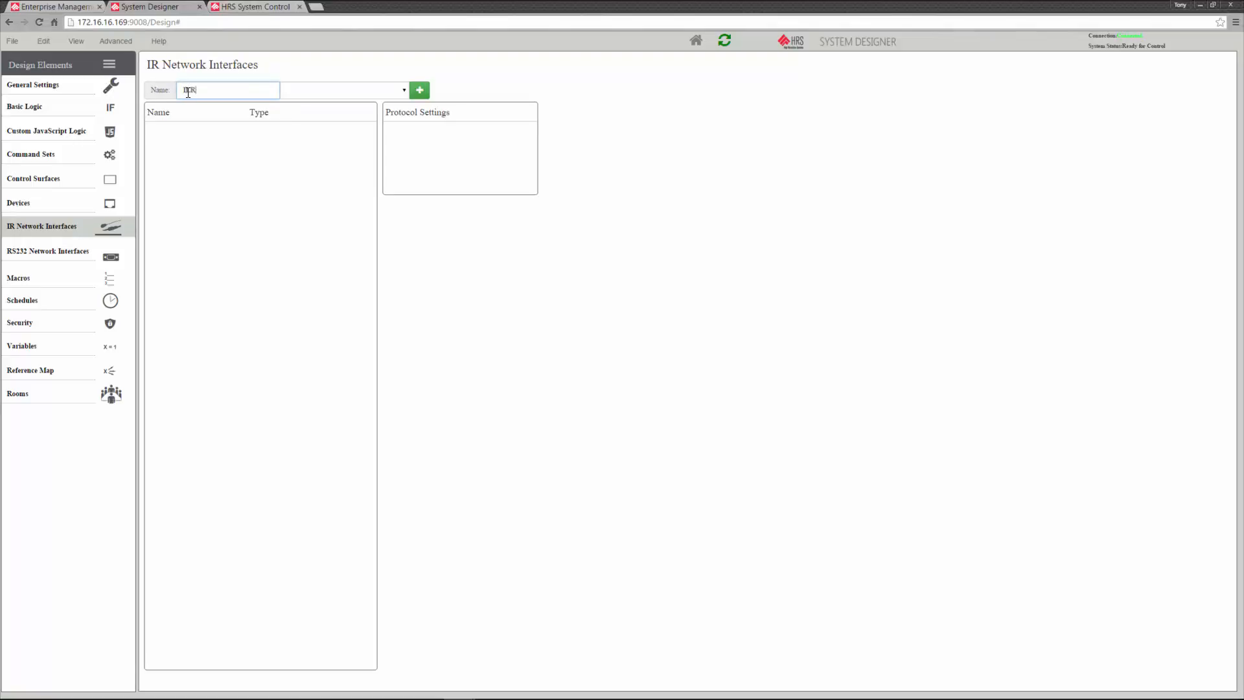
key("BackSpace")
left_click(404, 90)
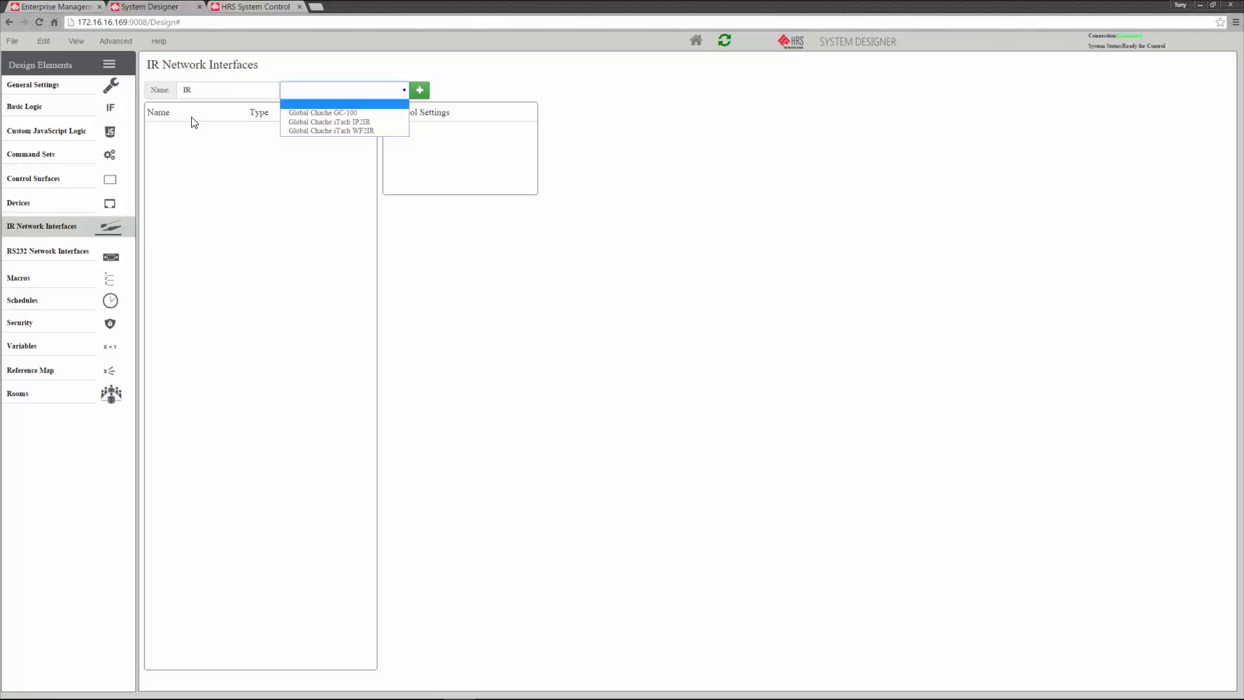
left_click(387, 122)
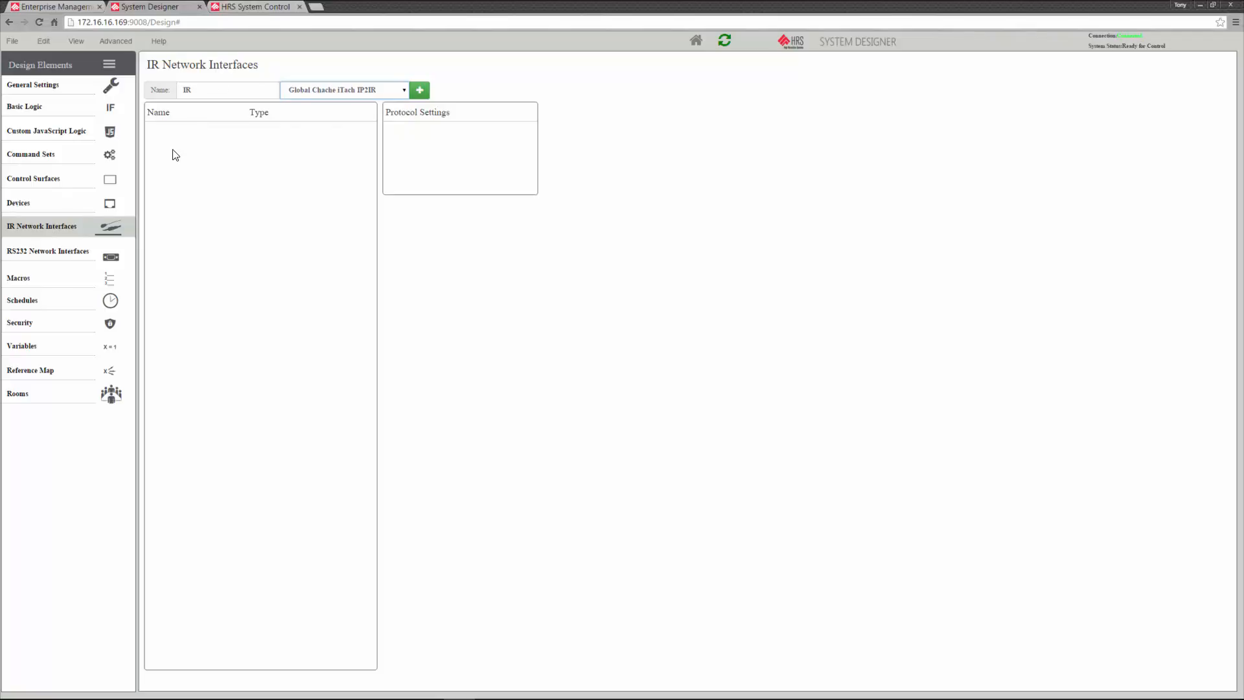
left_click(420, 91)
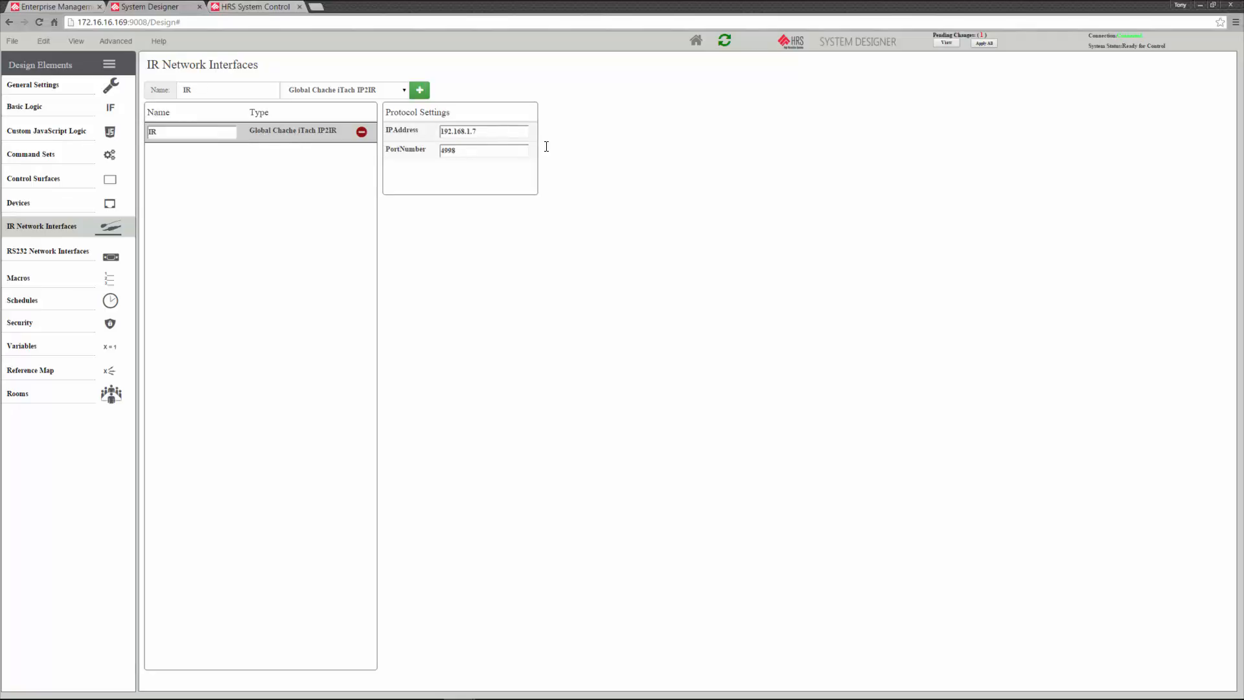
left_click(501, 139)
Add an RS232 network interface named Serial of type Global Cache IP2SL
left_click(83, 260)
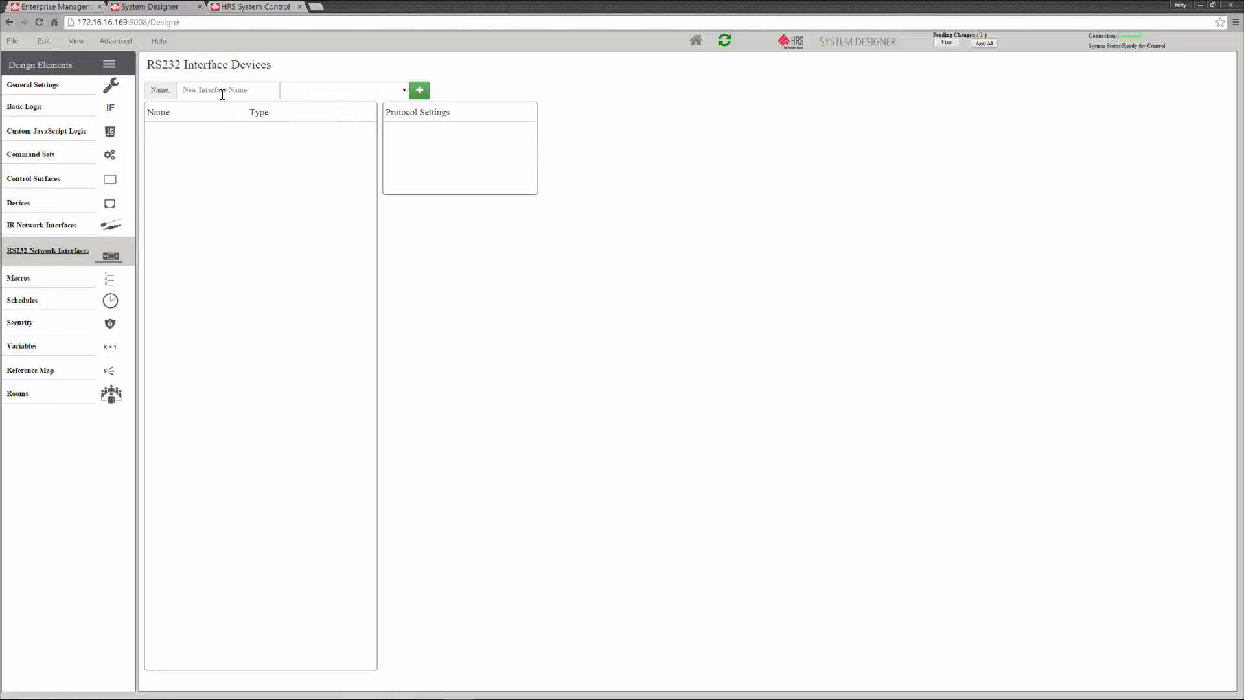
left_click(224, 91)
type("Serial")
left_click(400, 94)
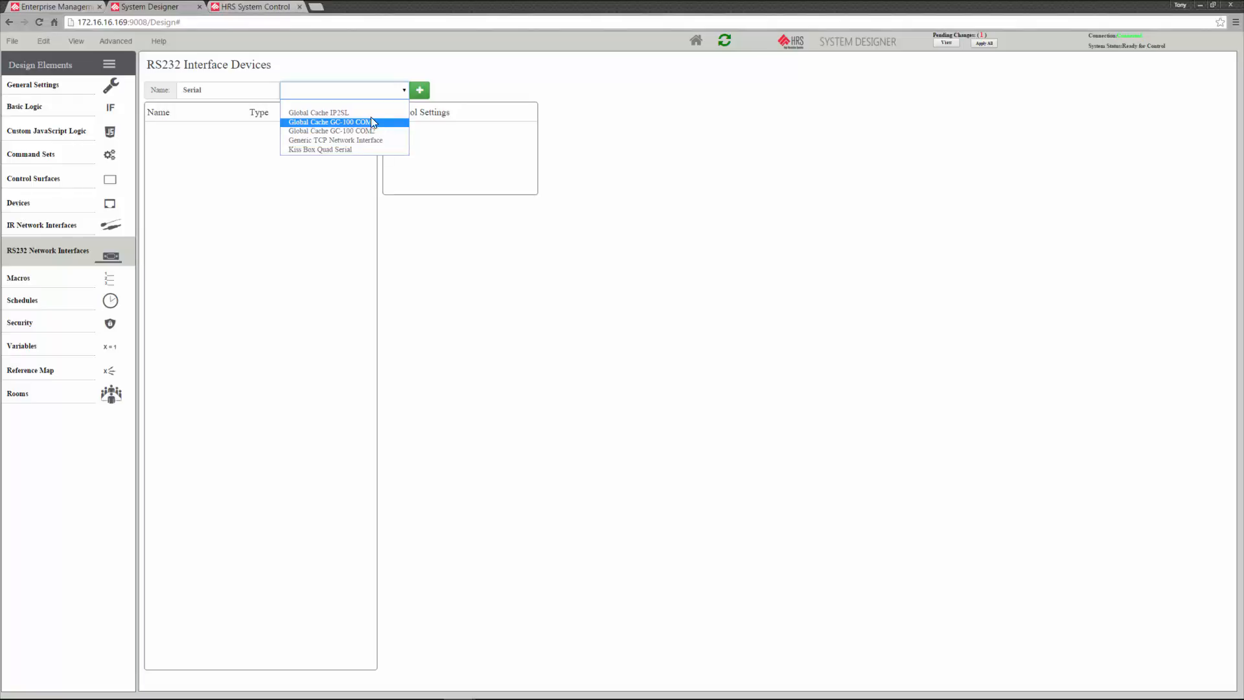
left_click(335, 114)
left_click(418, 93)
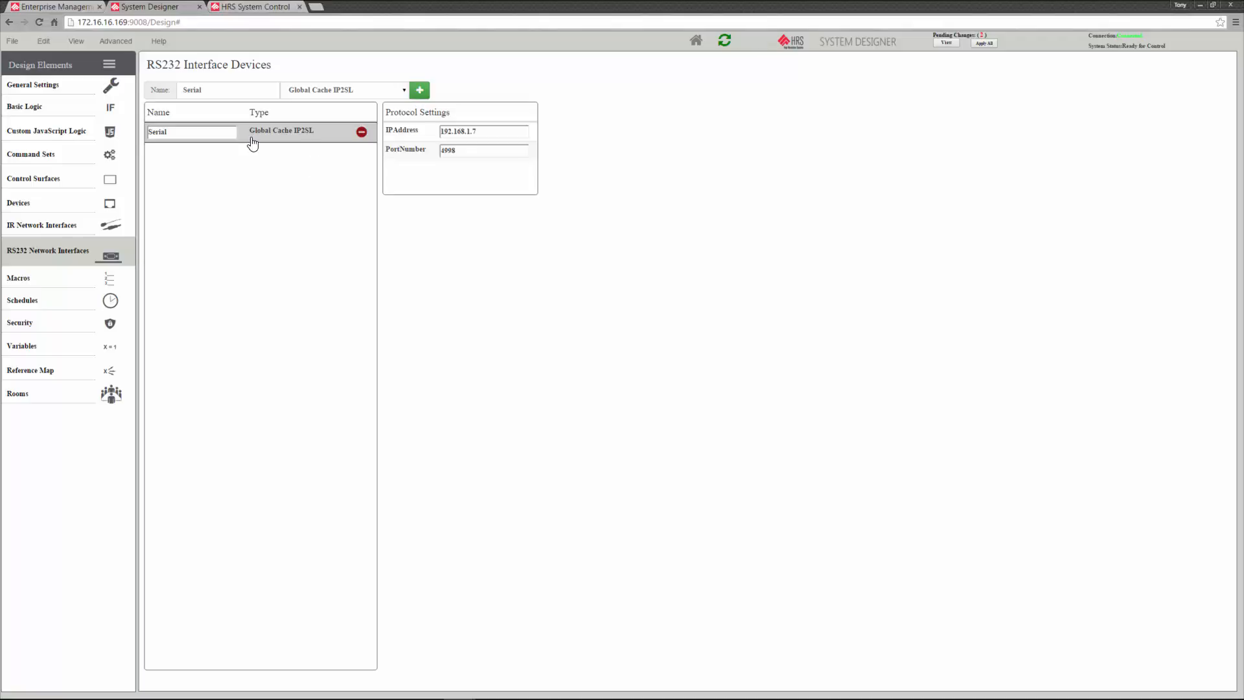
Set the Serial interface's port number to 4999
left_click(473, 151)
double_click(449, 150)
type("4")
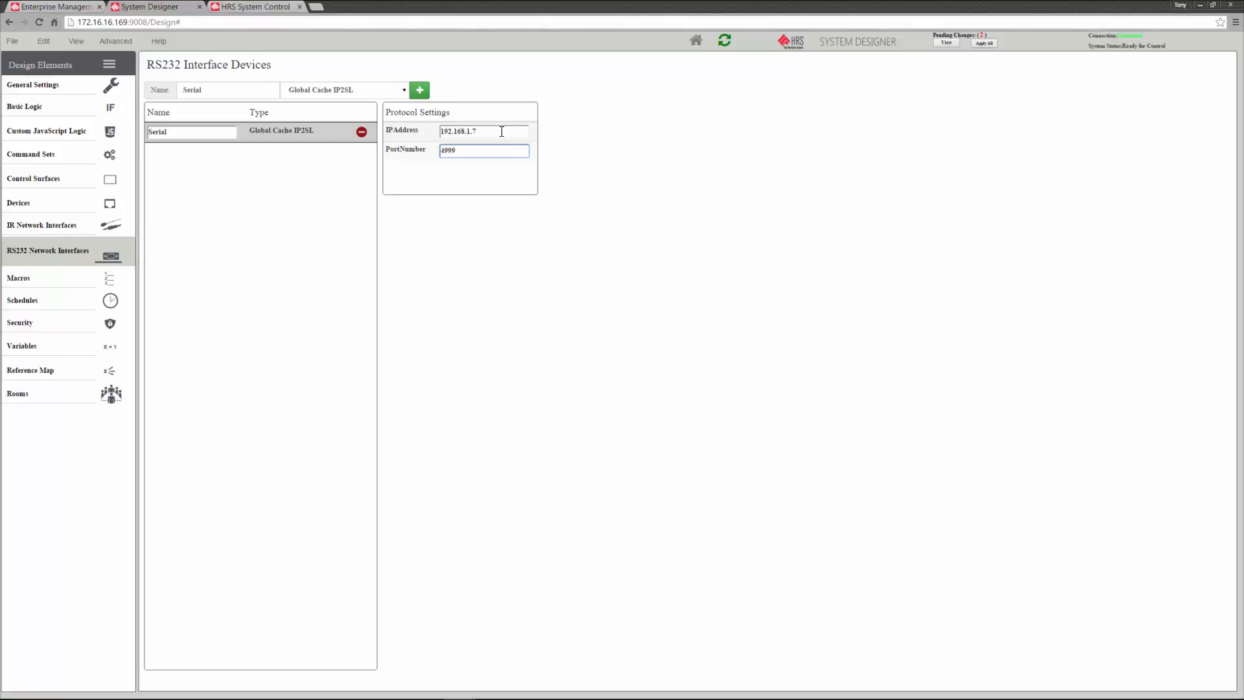
key("ctrl+l")
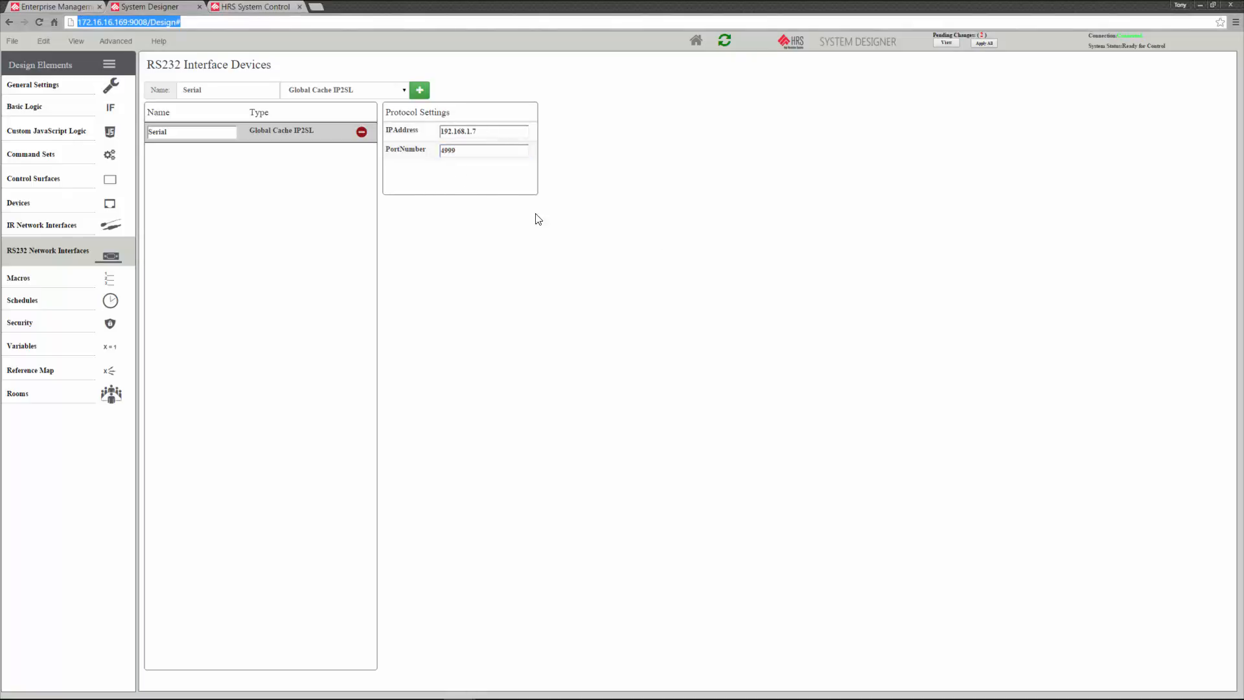
Add a new device to the device list and name it TV
left_click(30, 206)
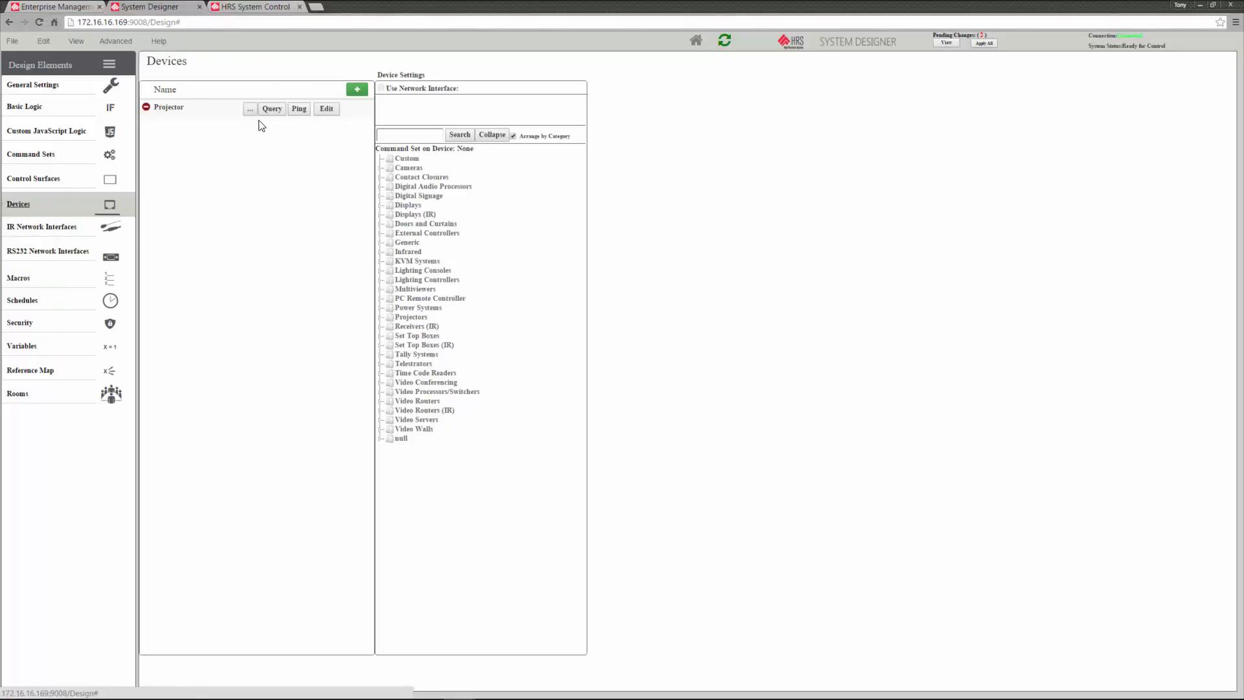
left_click(357, 90)
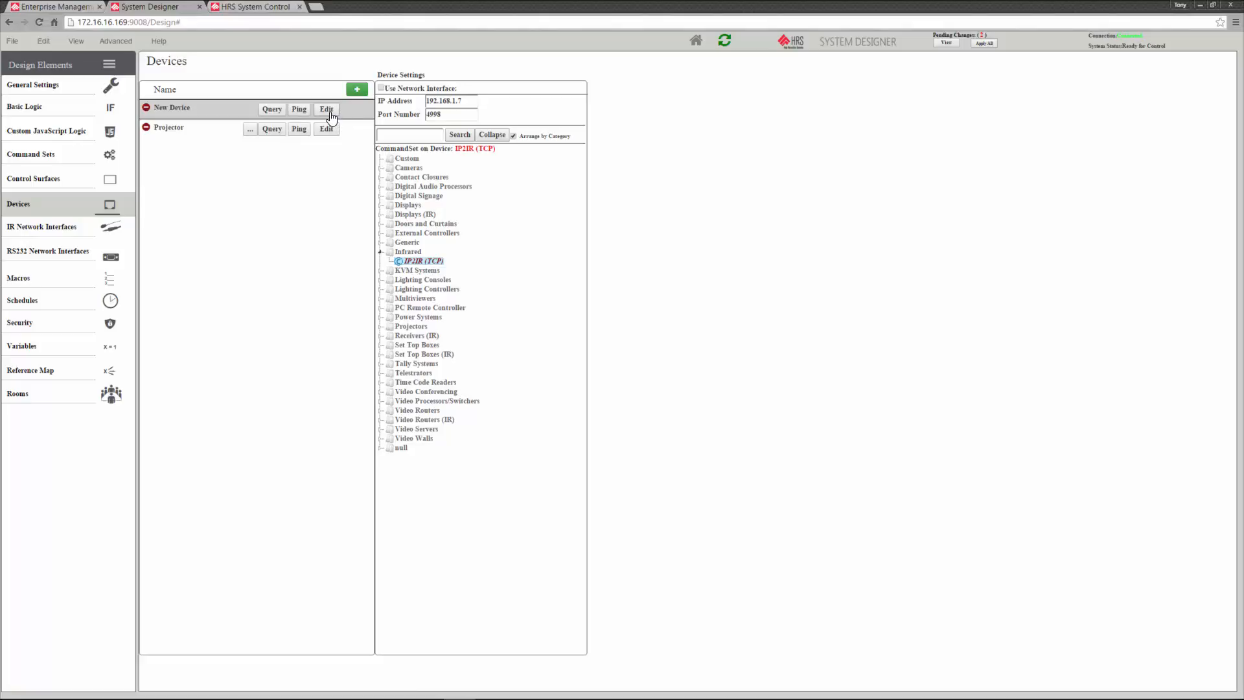
left_click(327, 110)
left_click_drag(193, 110, 116, 113)
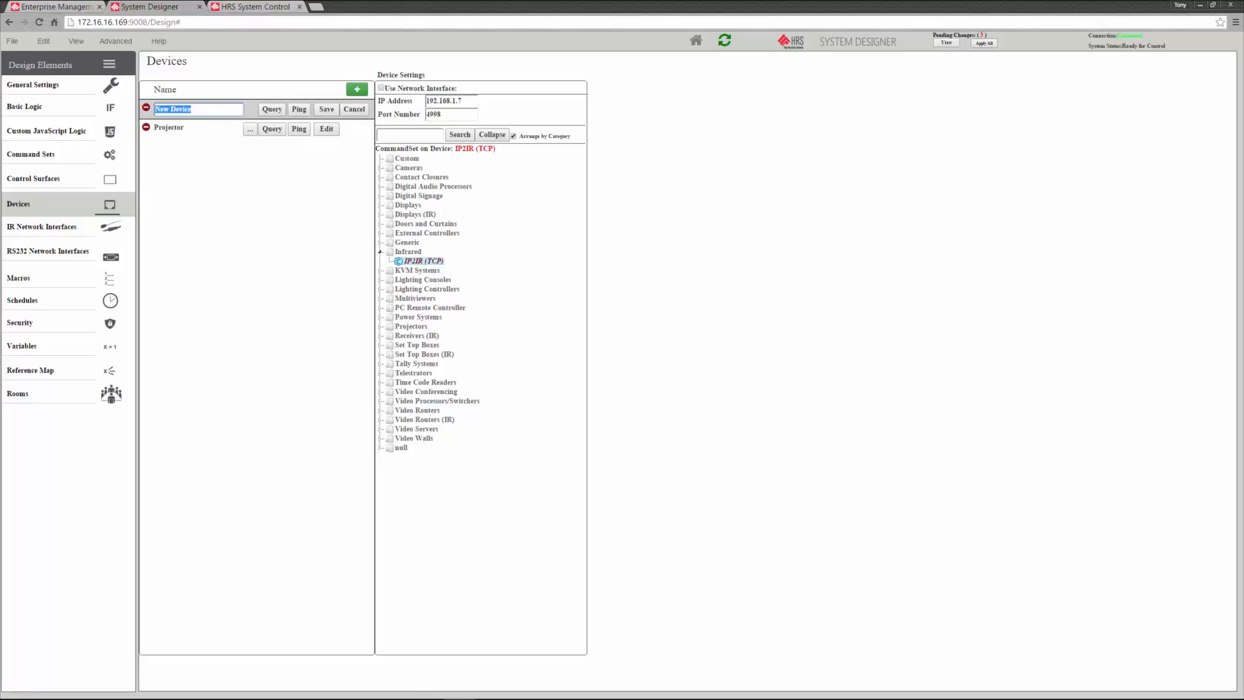
type("TV")
left_click(326, 109)
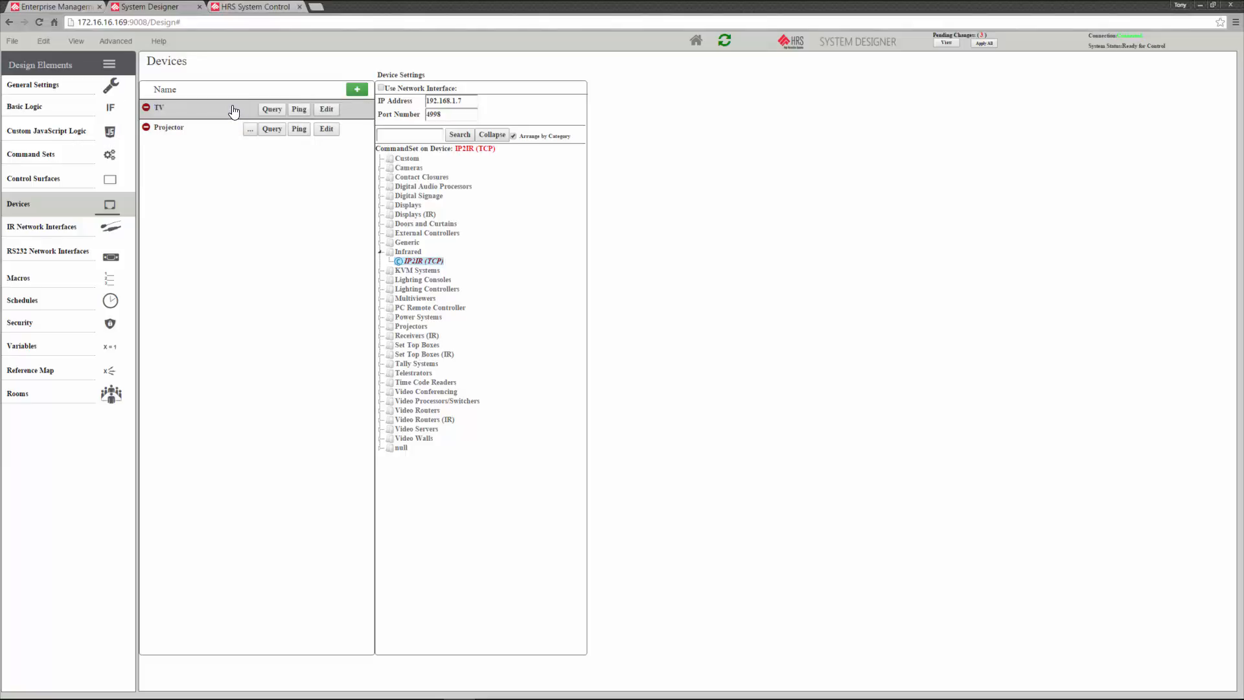
Assign the LG Standard Display (IR) command set to the TV and connect it through the IR network interface with function IR 1
left_click(381, 214)
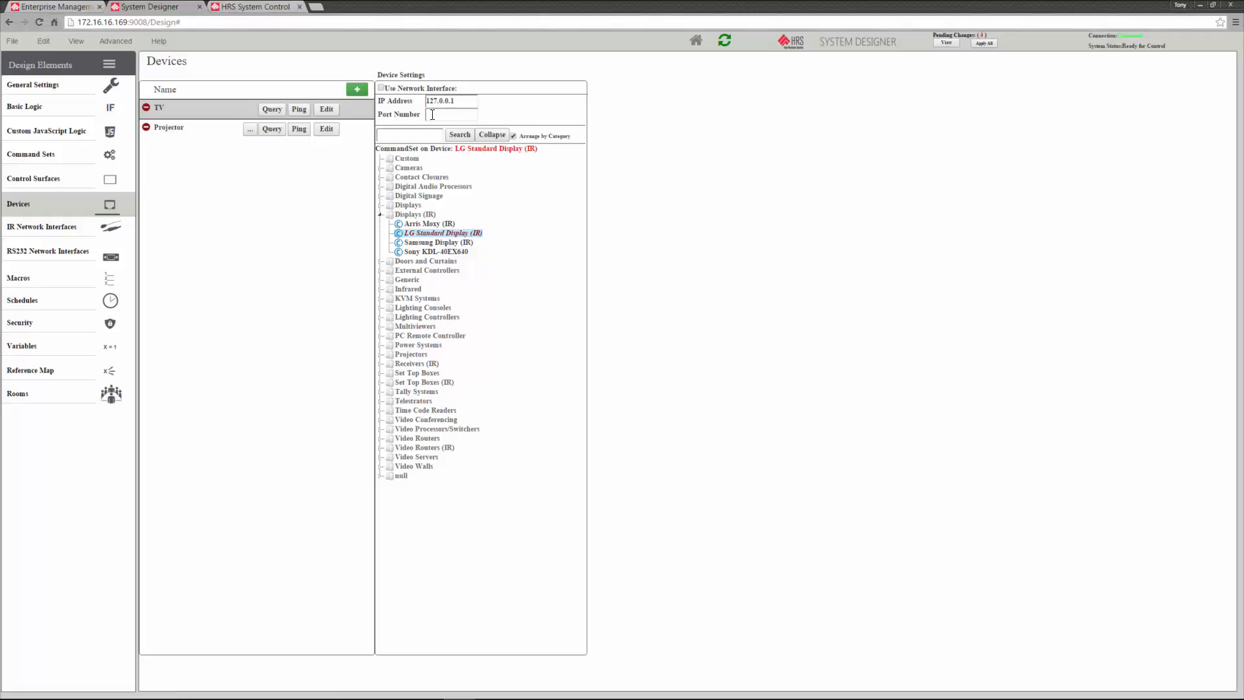
left_click(382, 89)
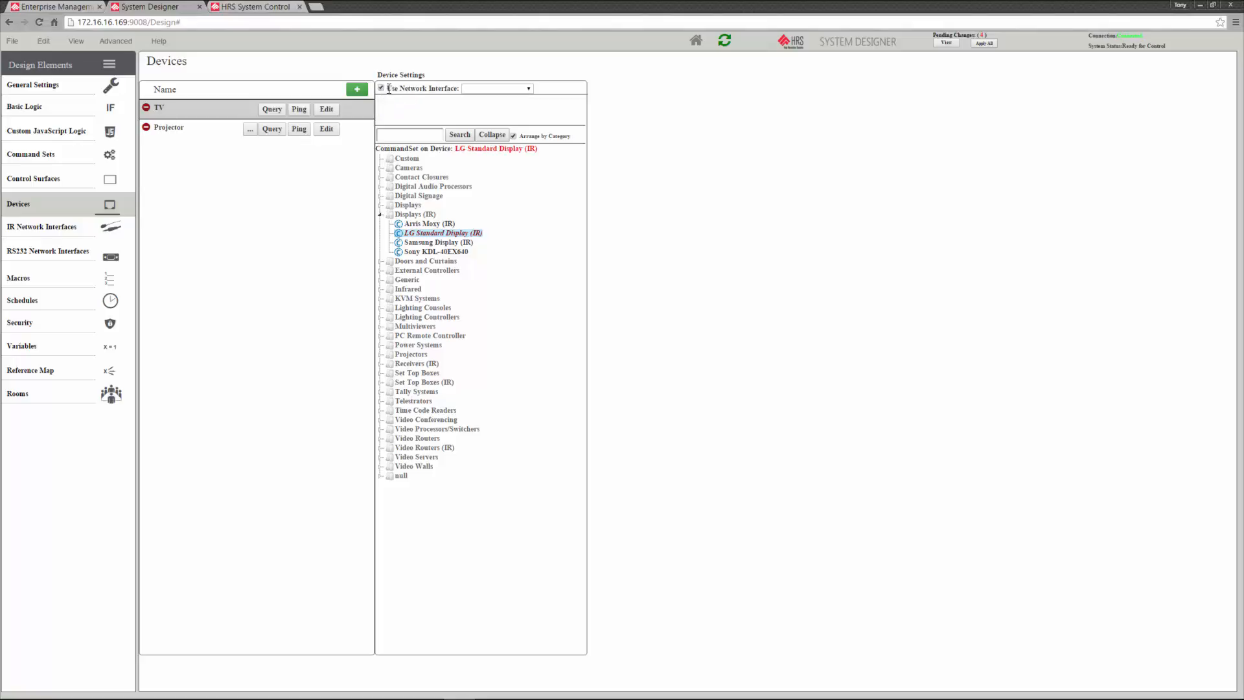
left_click(508, 89)
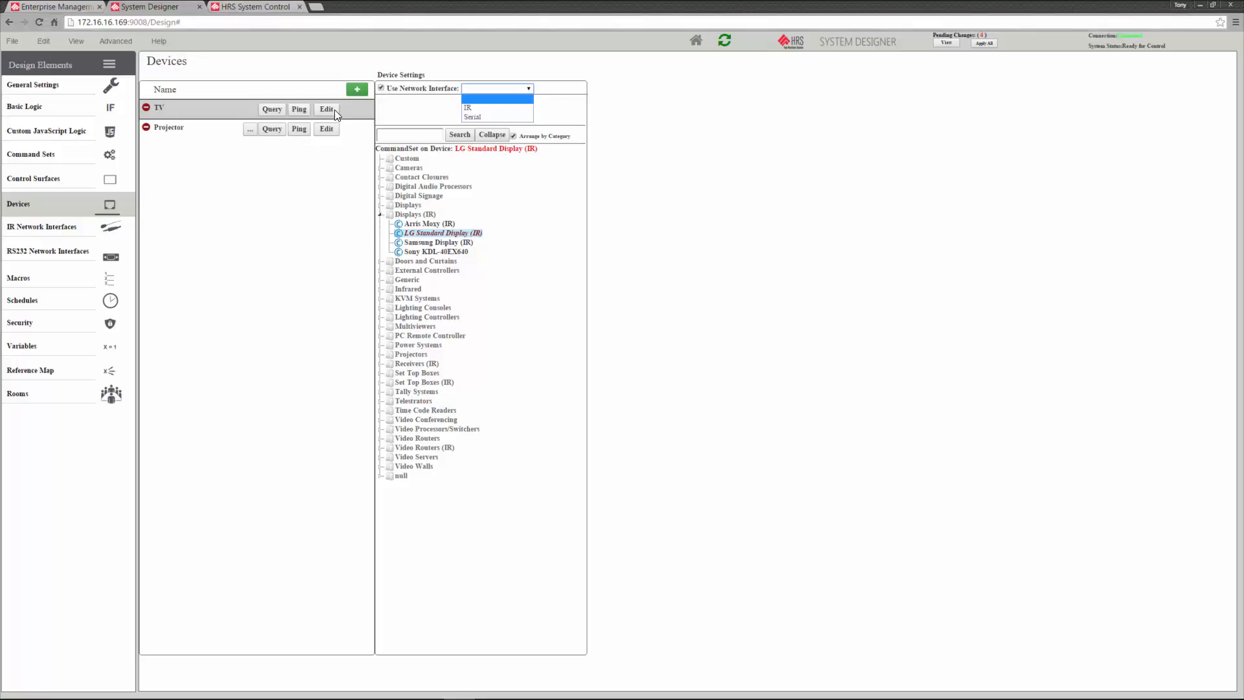
left_click(514, 108)
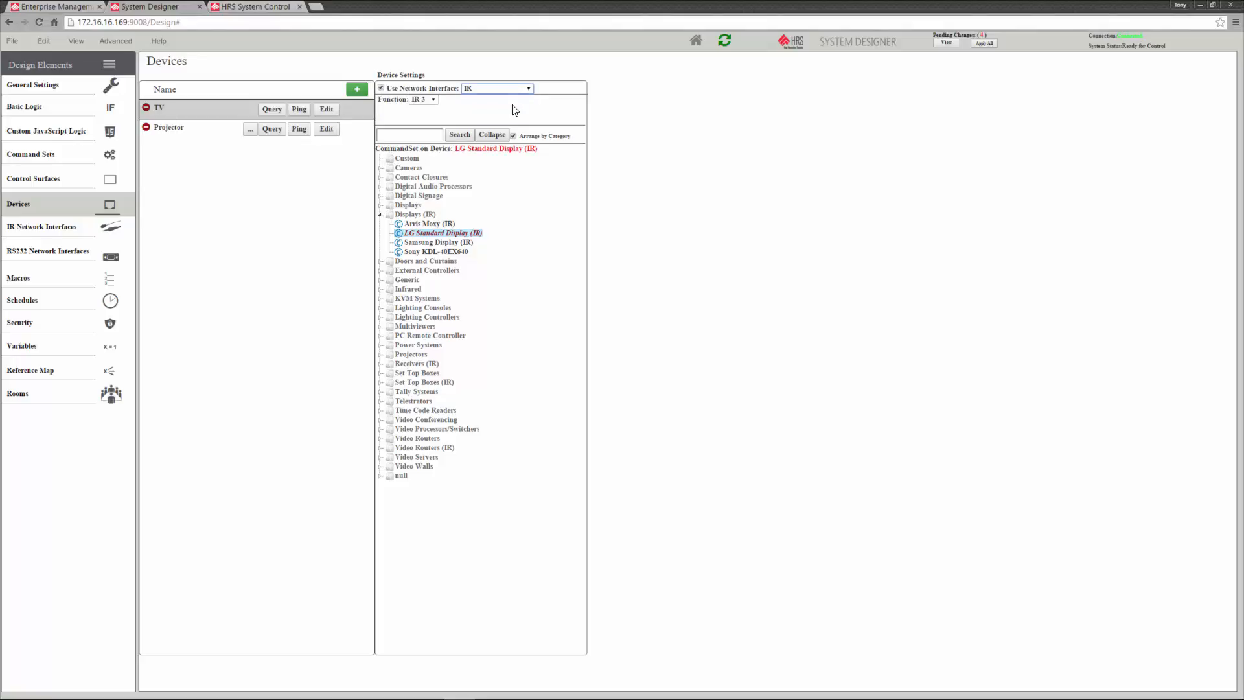
left_click(431, 99)
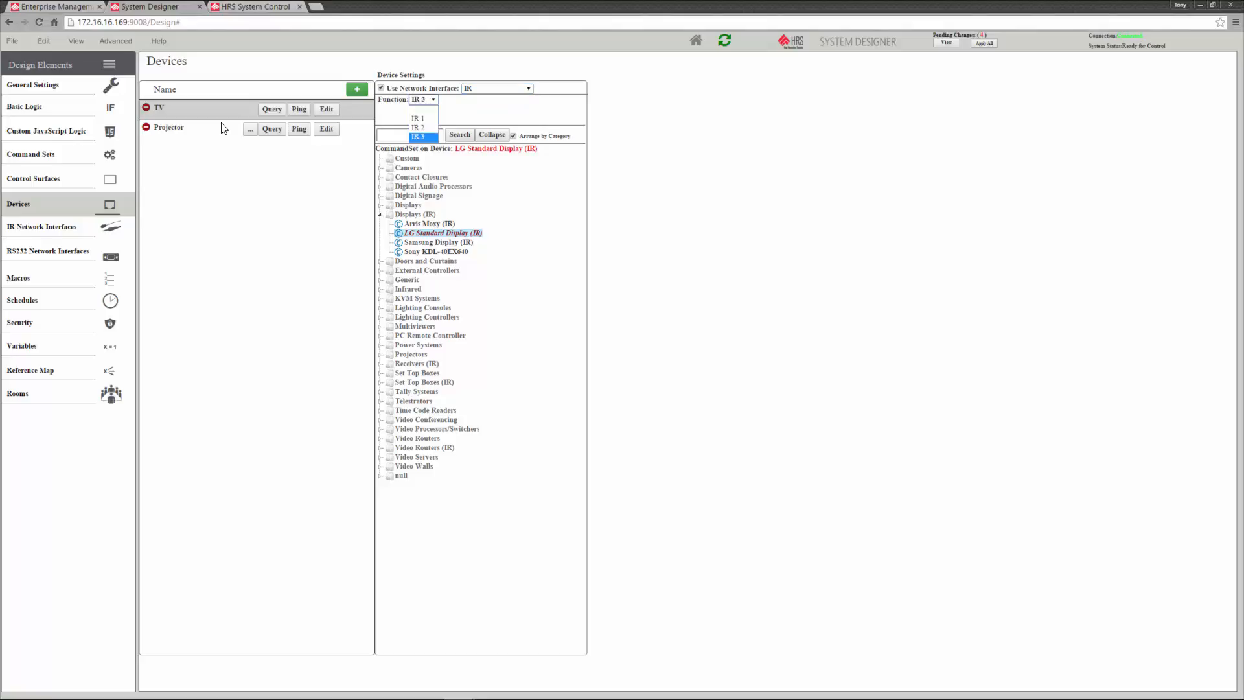
left_click(424, 119)
Add another device and name it Matrix
left_click(362, 93)
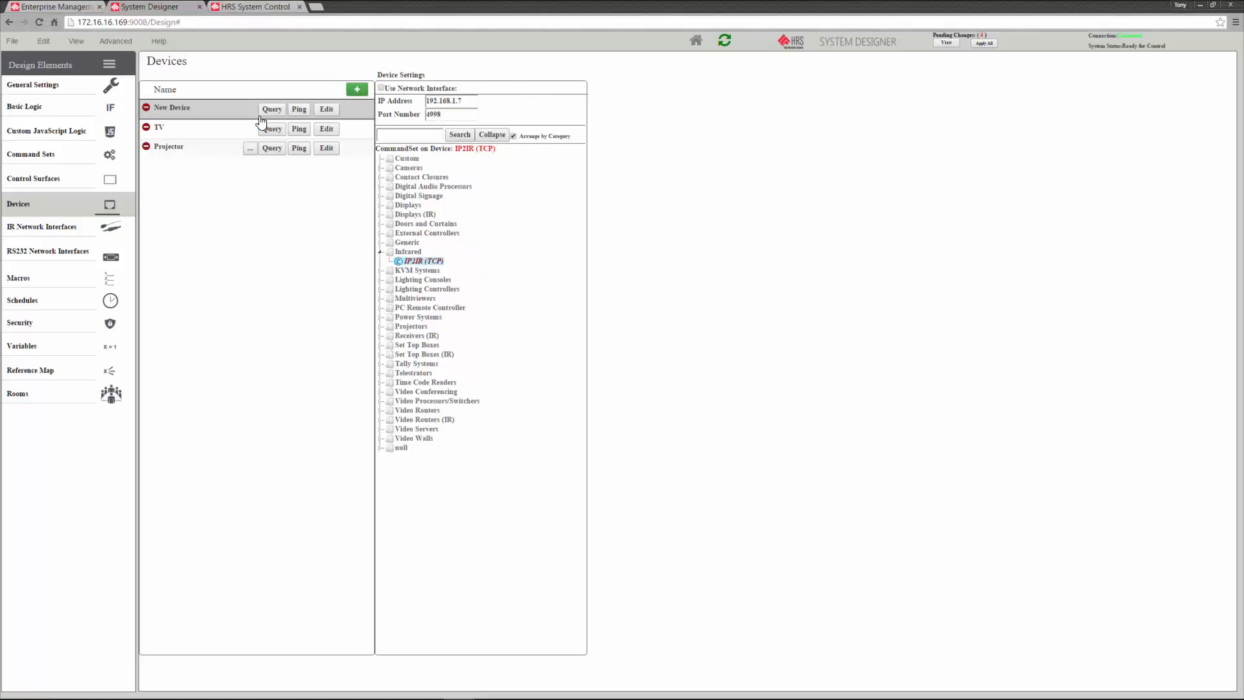
left_click(319, 112)
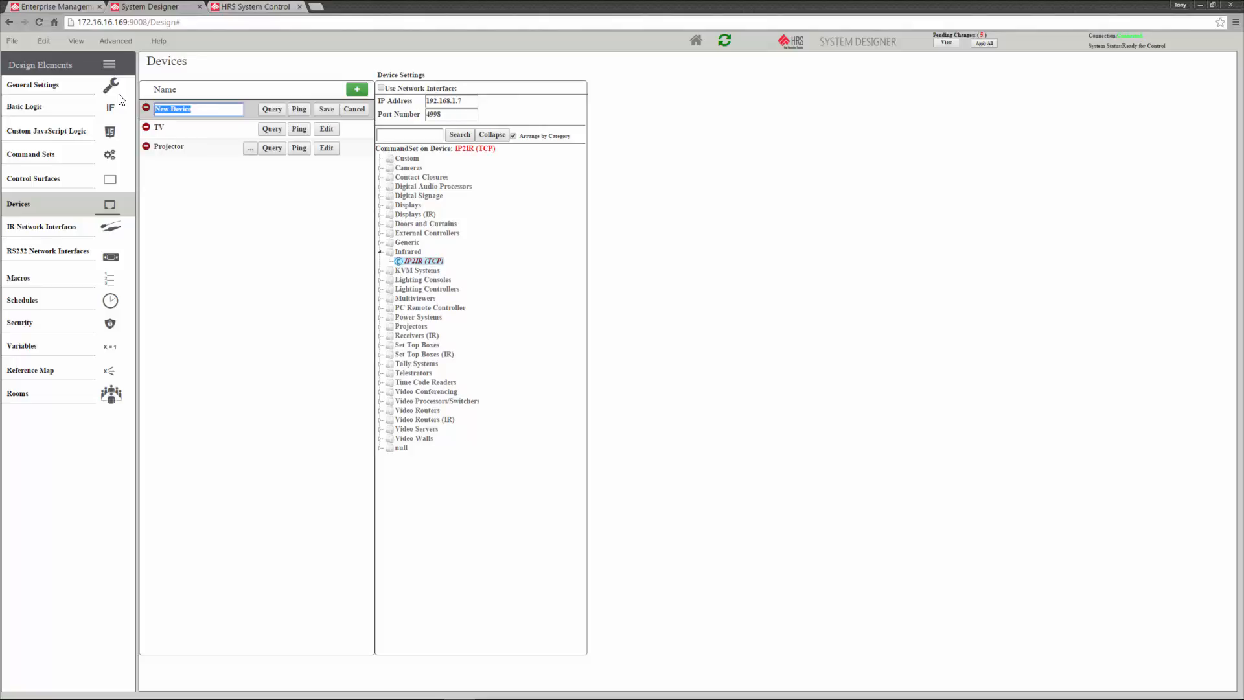
type("Matrix")
left_click(327, 110)
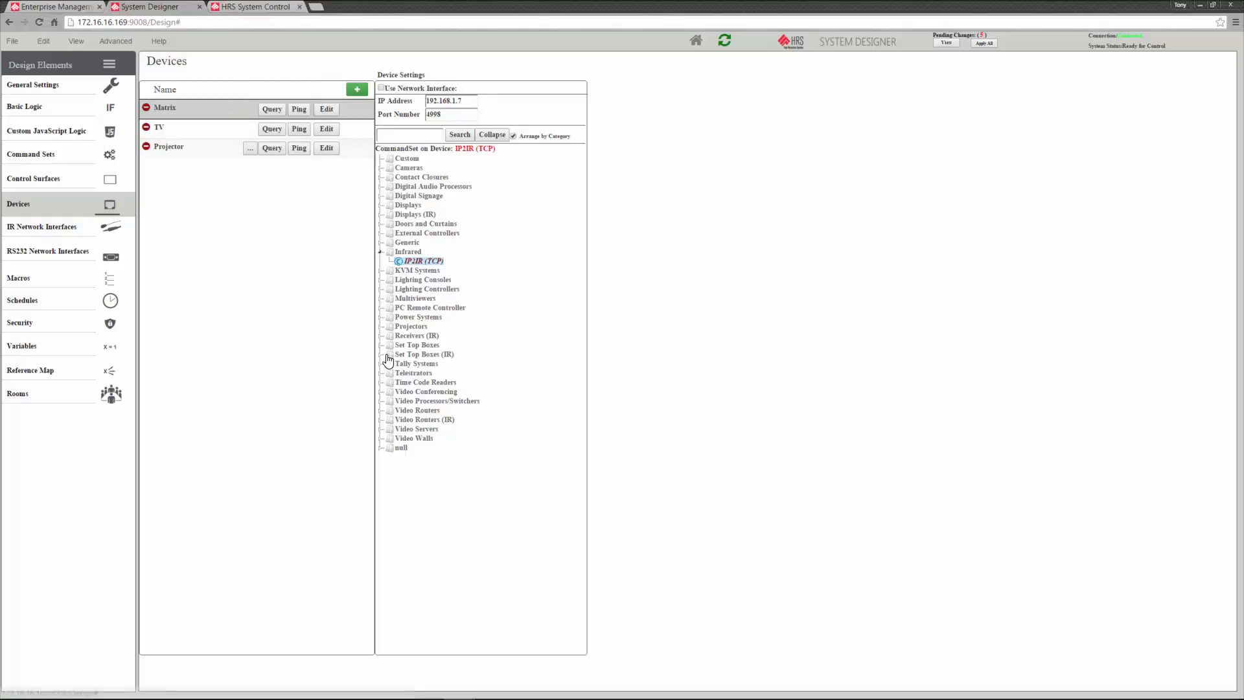
Assign the Lightware DVI Router (RS232) command set from Video Routers to the Matrix device and review its serial port settings
left_click(383, 411)
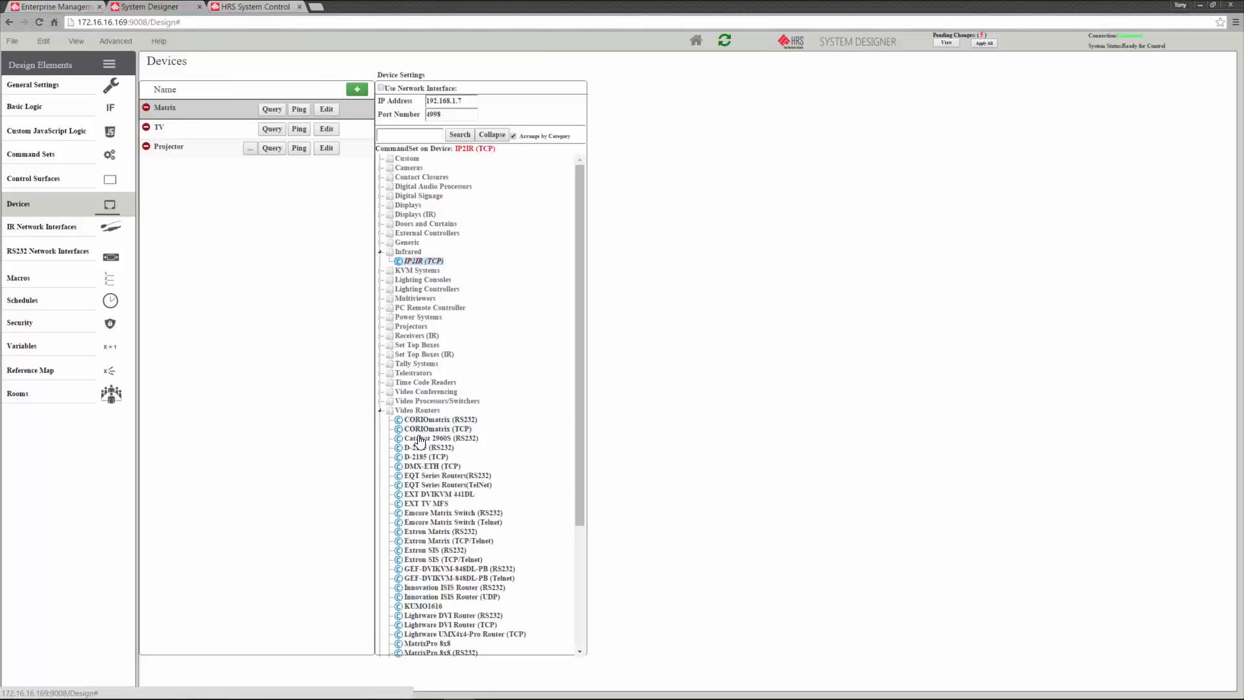
scroll(412, 464, "down", 2)
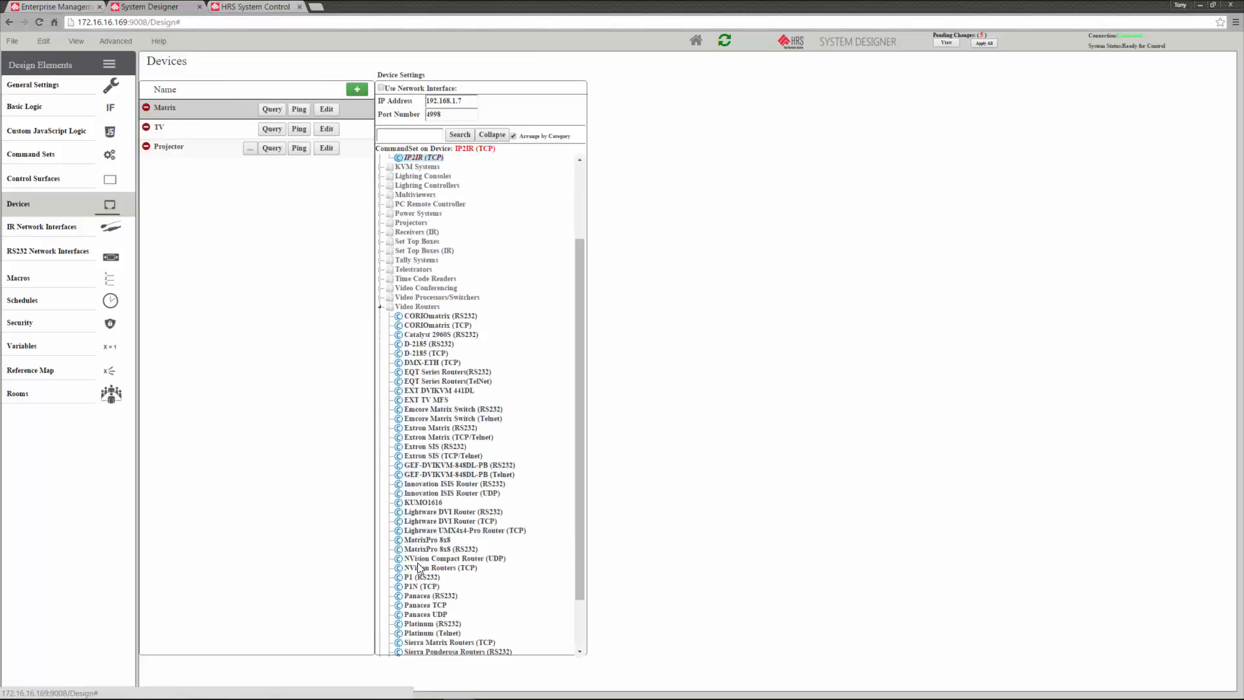
scroll(420, 559, "down", 1)
left_click(440, 460)
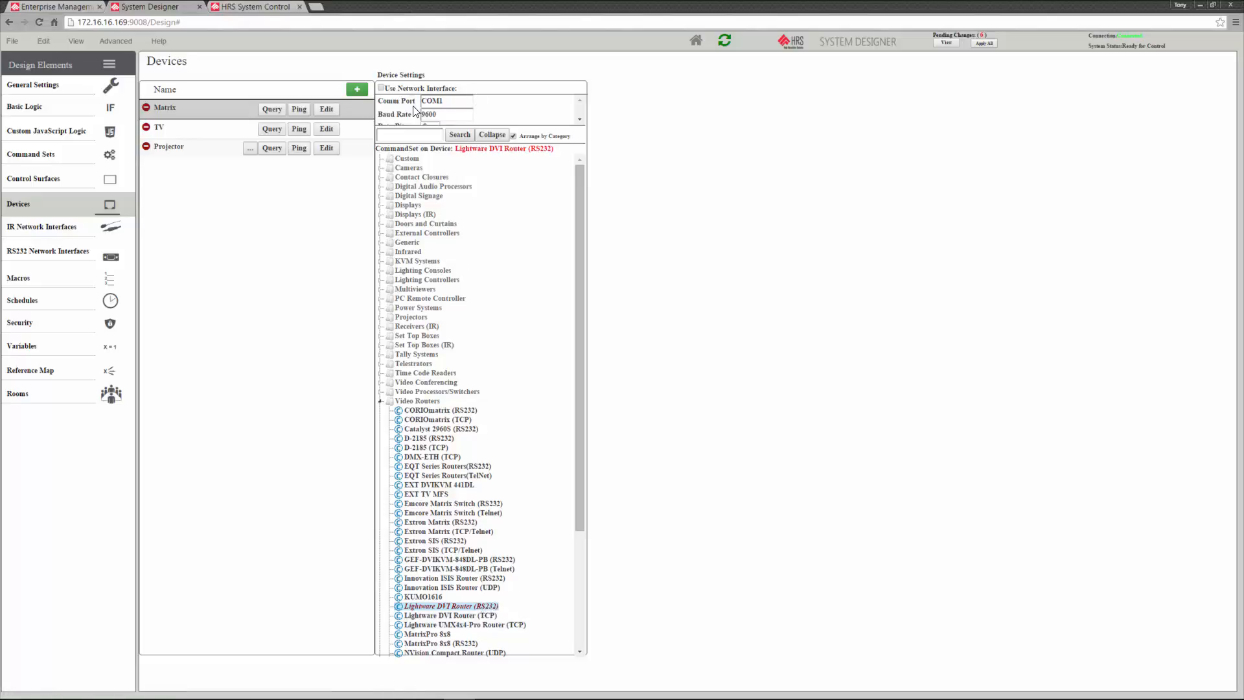
scroll(413, 110, "down", 1)
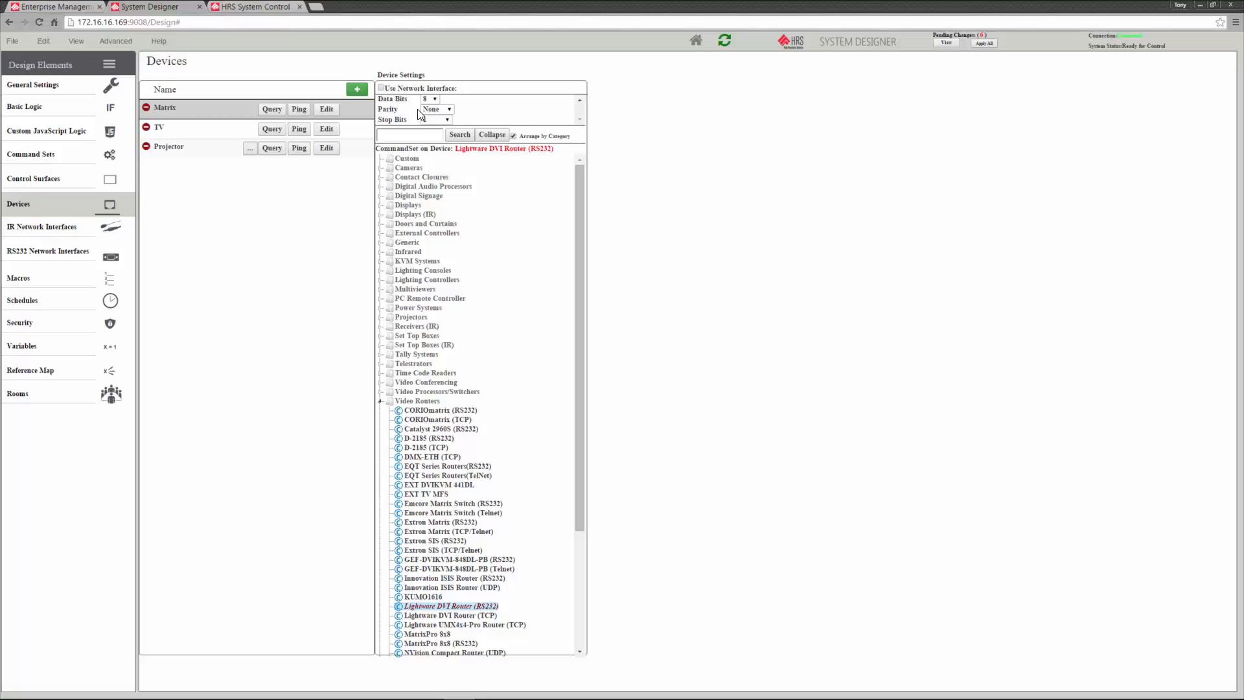
scroll(420, 114, "up", 1)
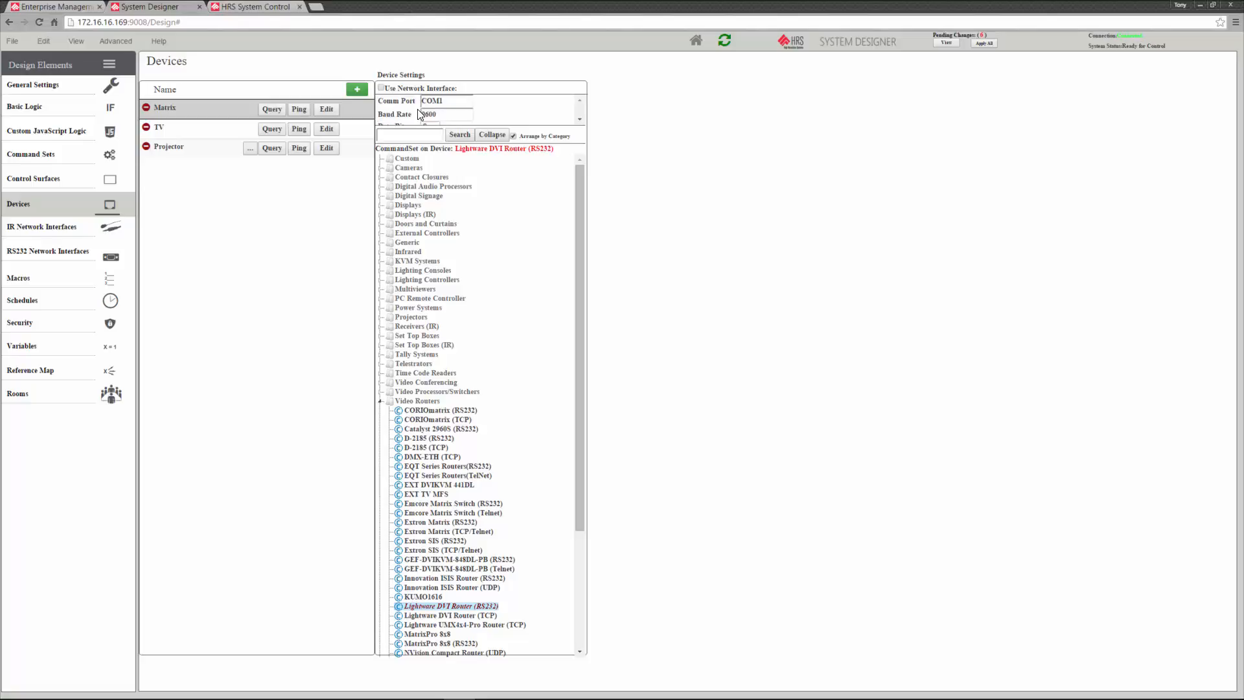
Connect the Matrix device through the Serial network interface and apply all pending changes
left_click(381, 88)
left_click(515, 88)
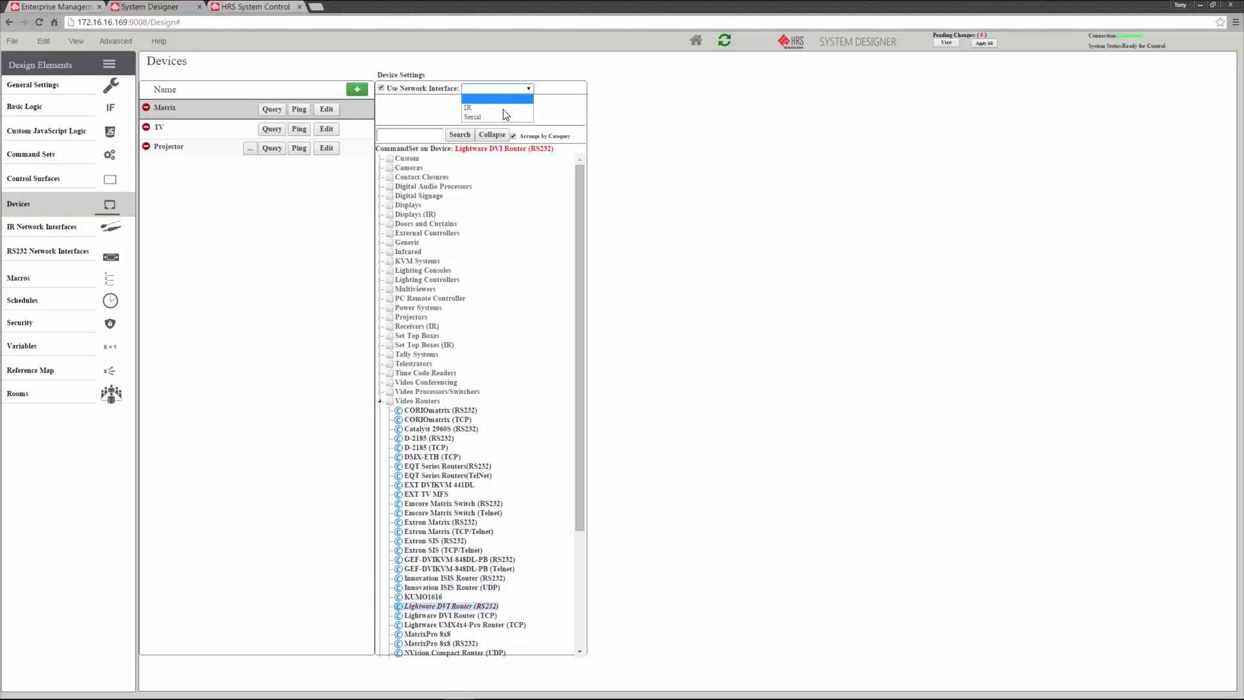
left_click(507, 114)
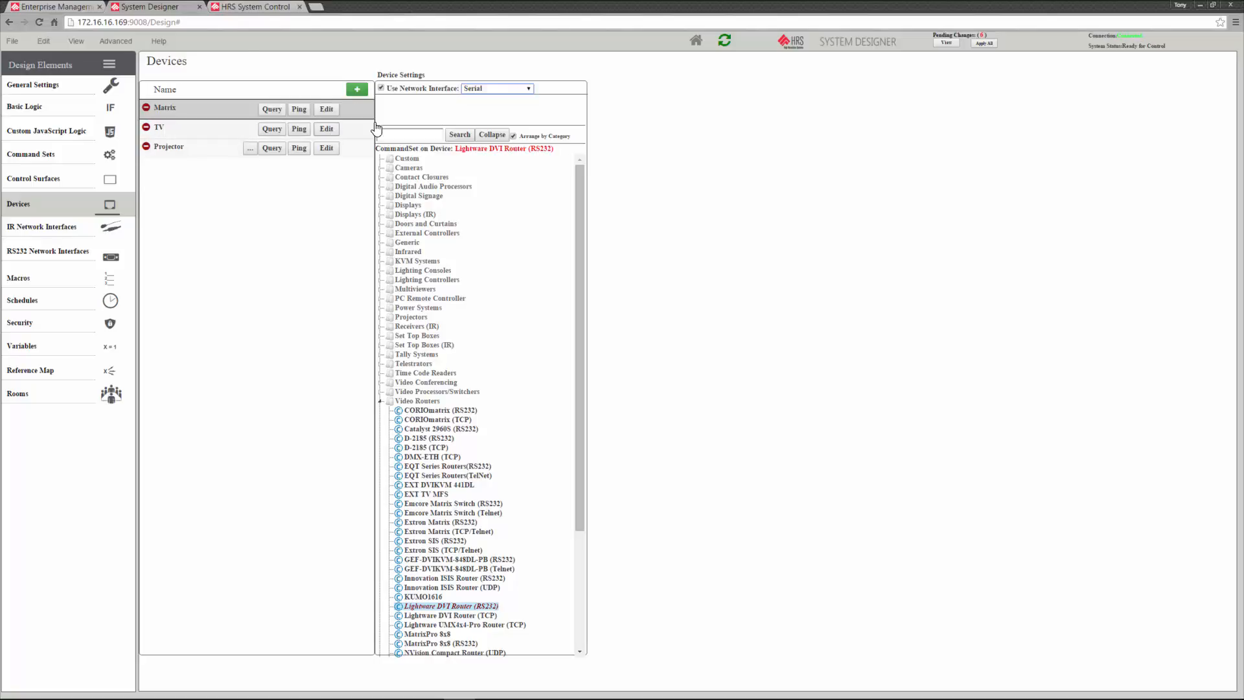
left_click(990, 44)
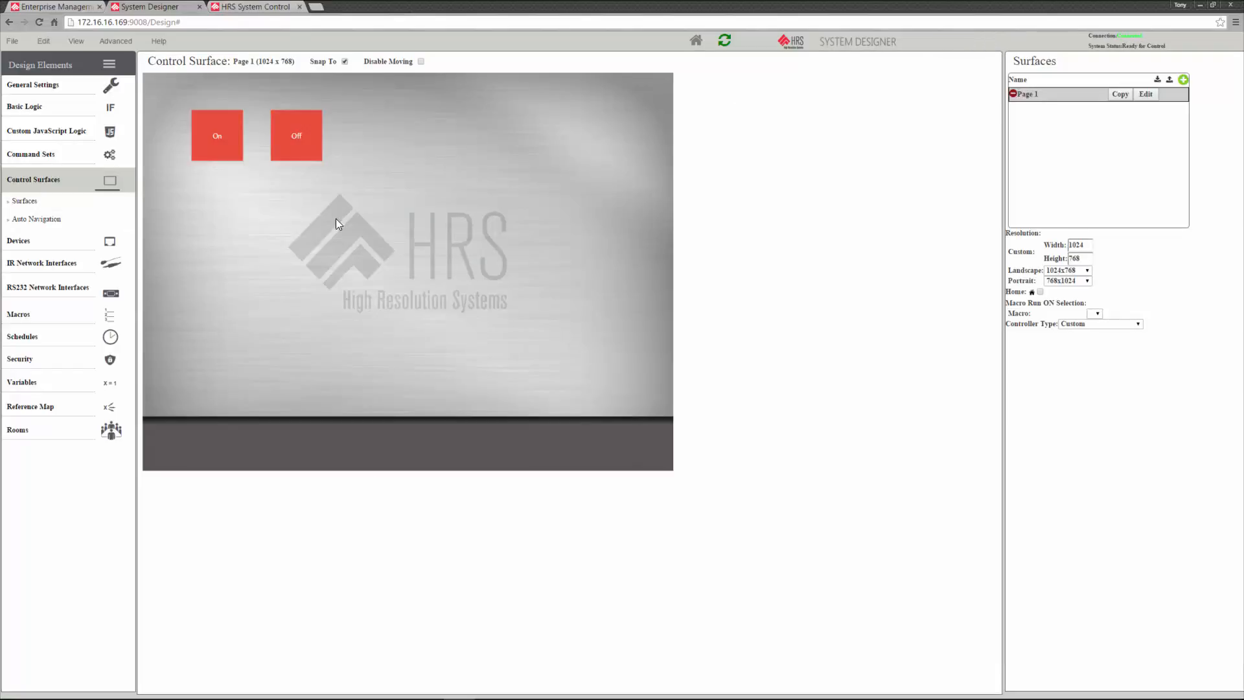
Set the command of the On button on the Page 1 control surface to Power ON for the TV device
left_click(219, 154)
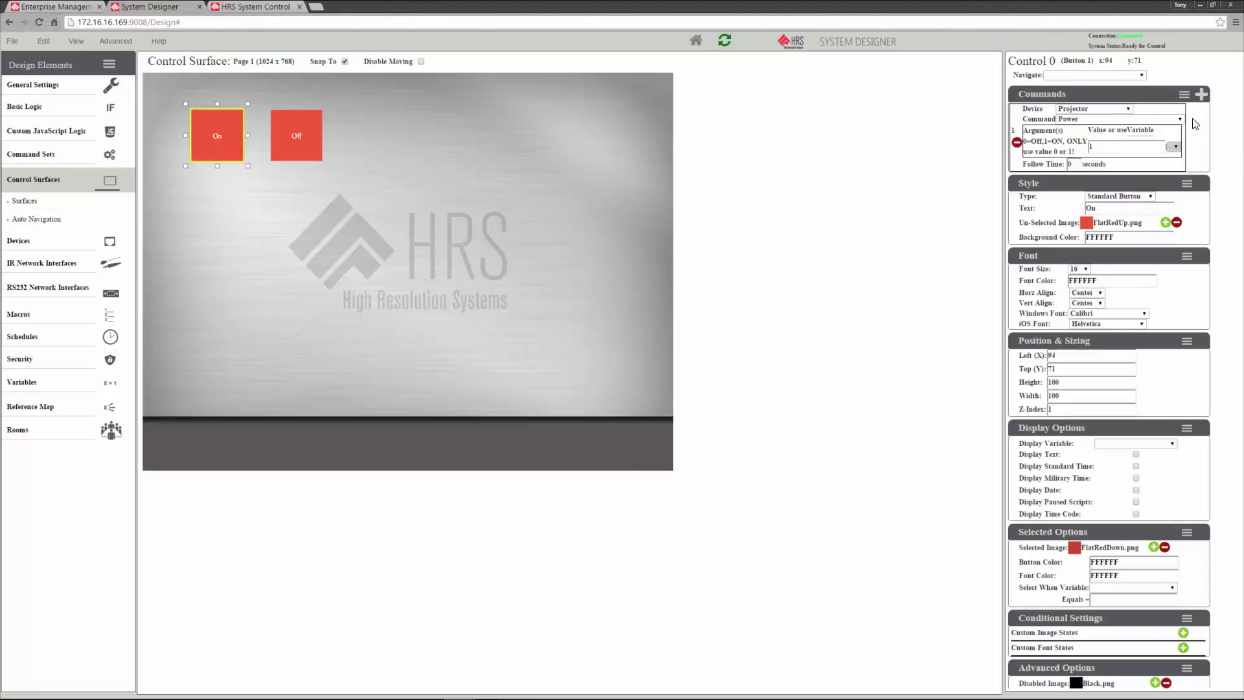
left_click(1127, 110)
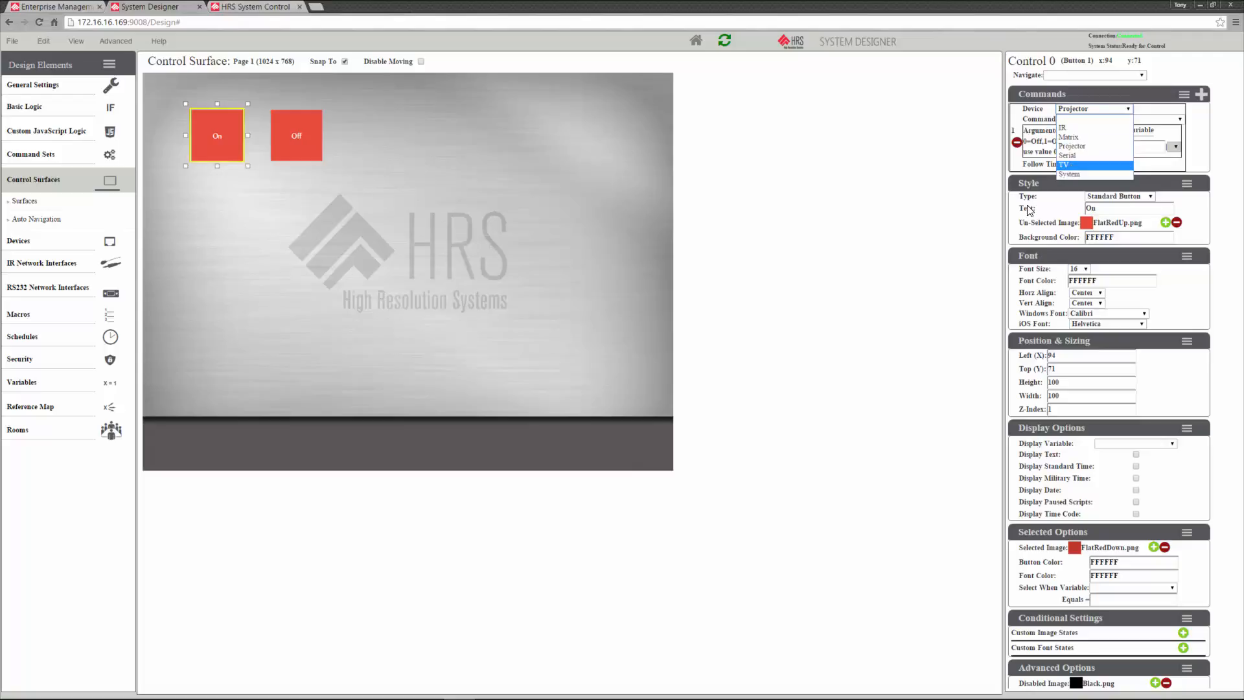
left_click(1076, 165)
left_click(1102, 120)
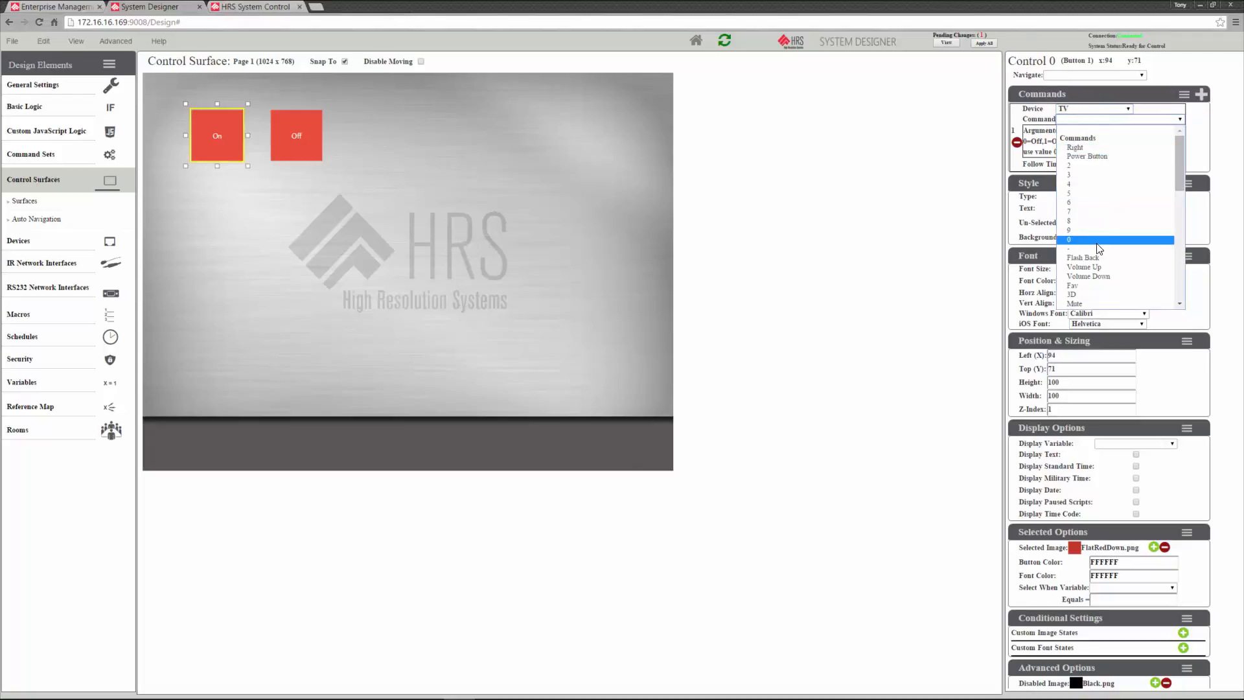
scroll(1095, 238, "down", 5)
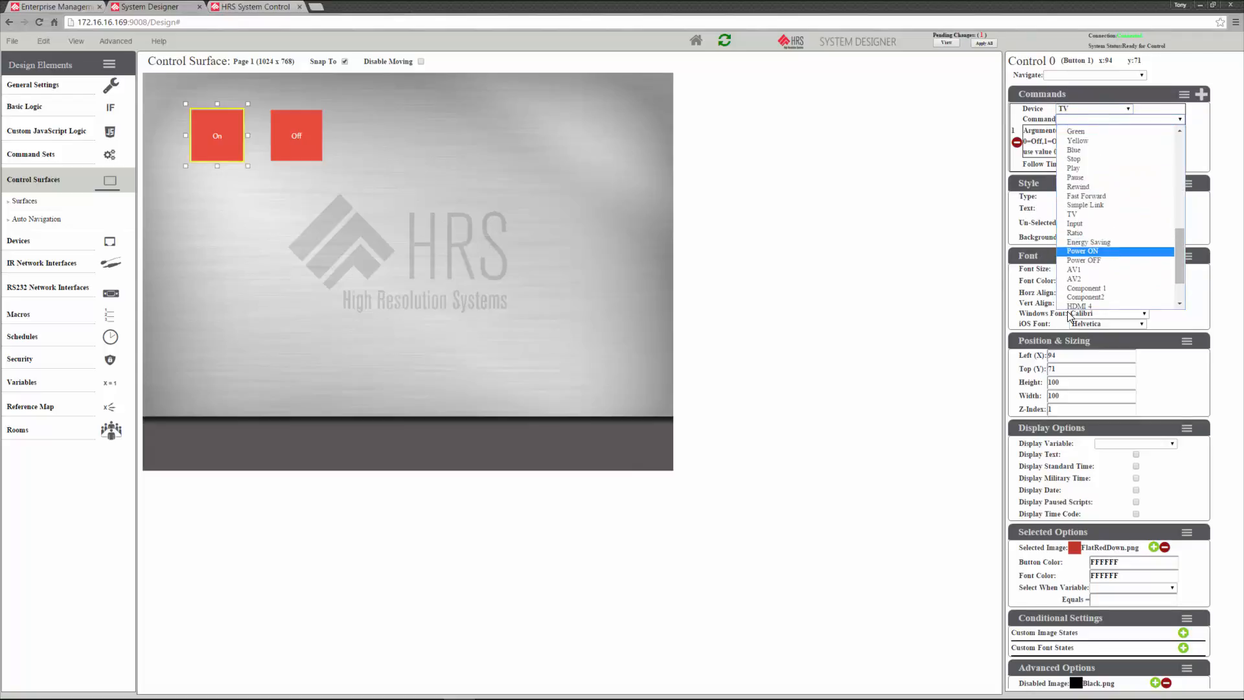
left_click(1101, 251)
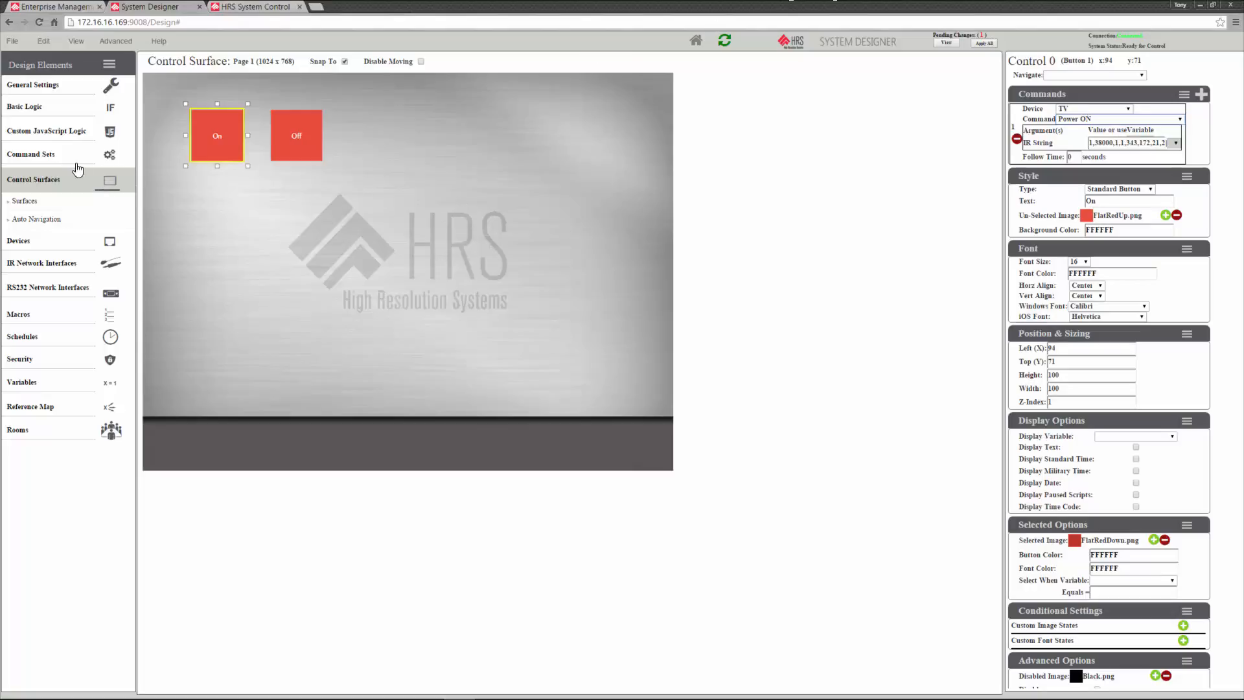
Add a new standard button to the Page 1 control surface and place it directly below the On button, at about X 94, Y 215
left_click(56, 157)
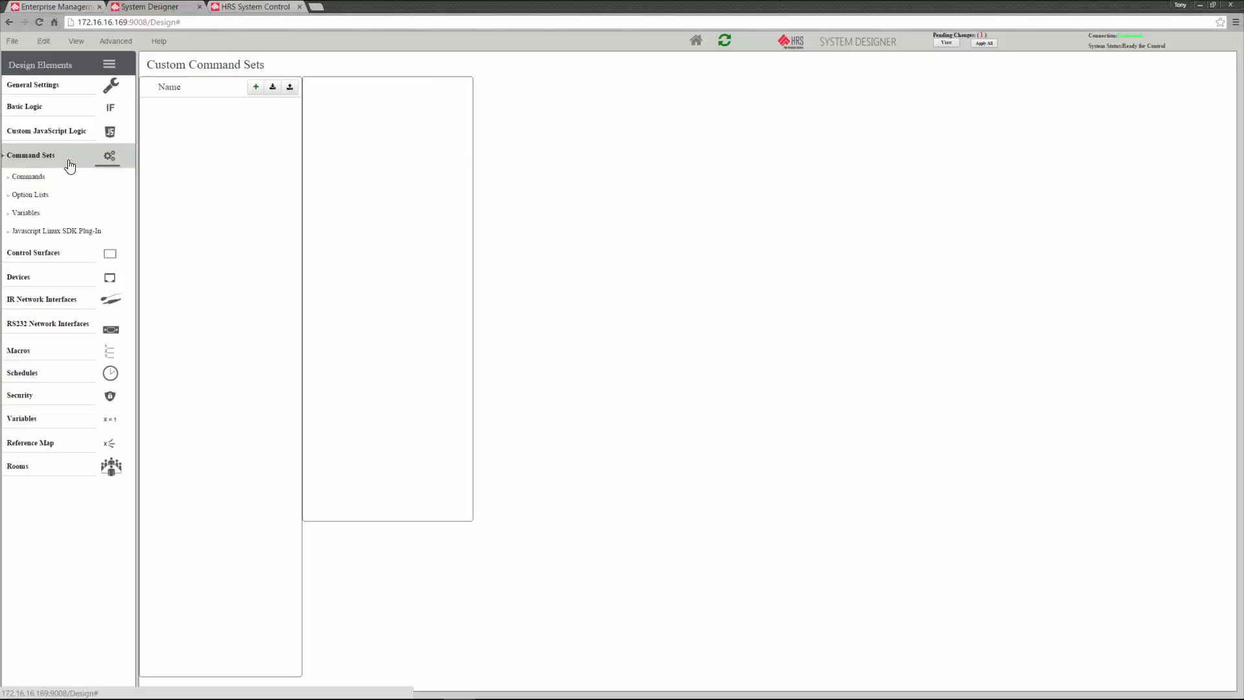
left_click(63, 253)
left_click(282, 133)
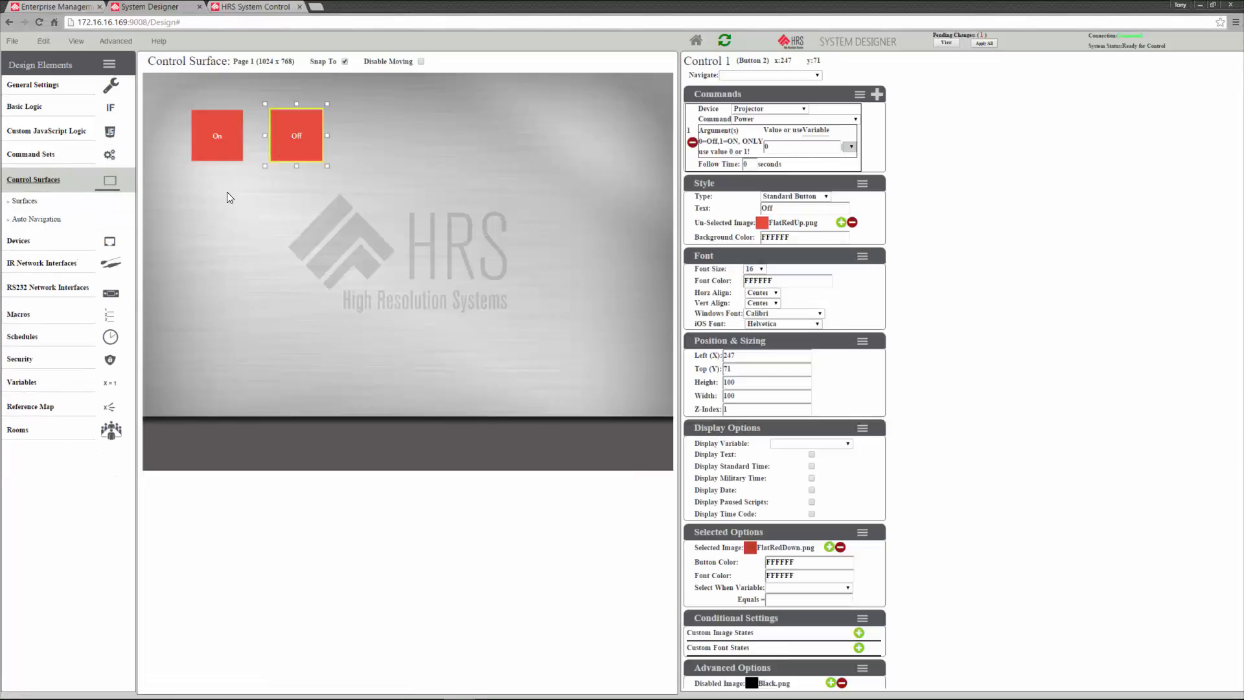
right_click(225, 221)
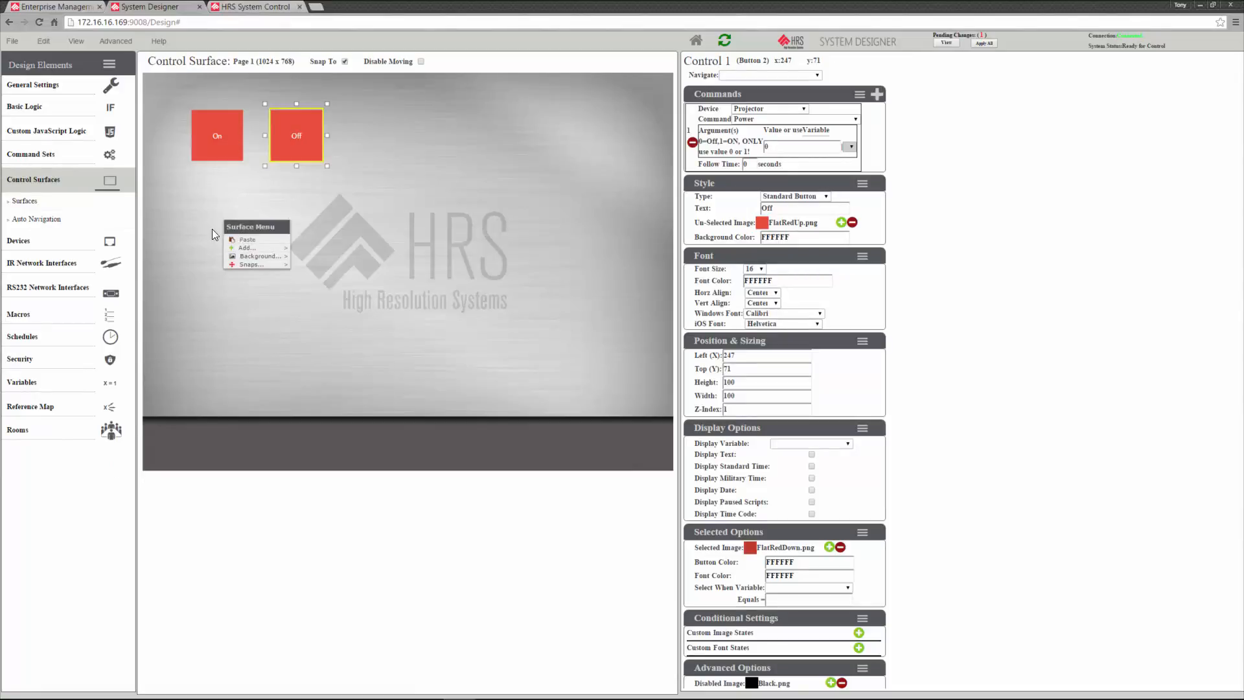
mouse_move(256, 248)
left_click(310, 250)
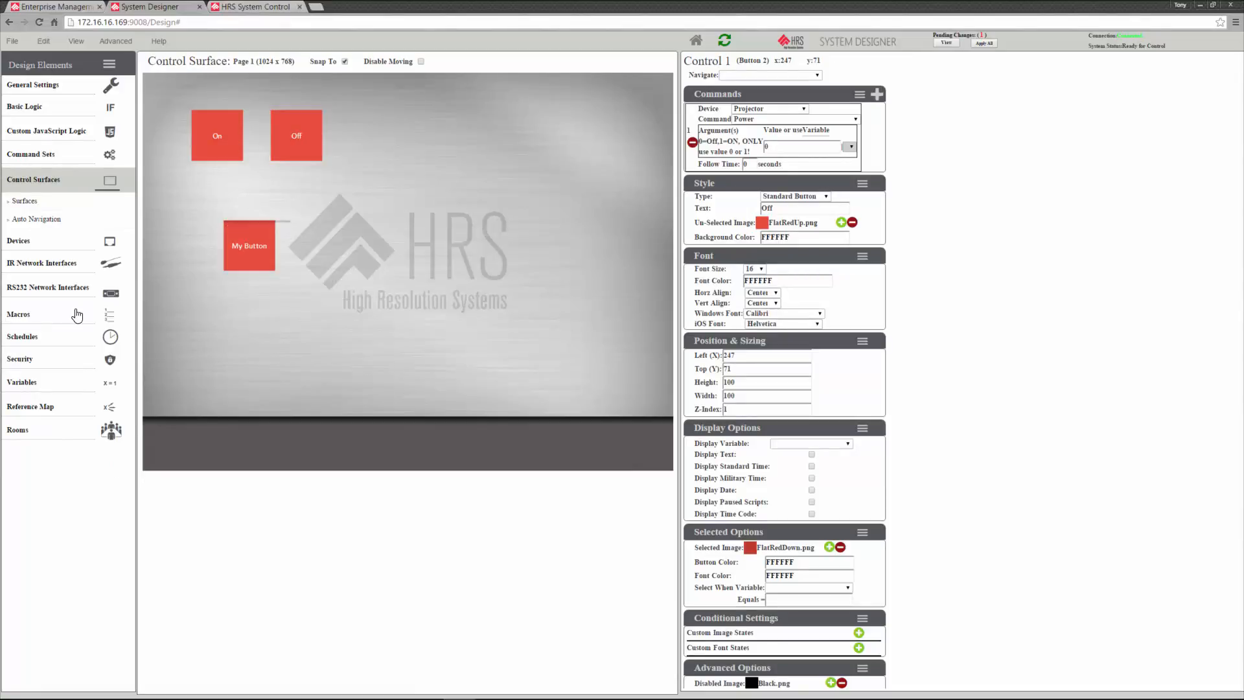
left_click(255, 242)
left_click_drag(256, 241, 224, 208)
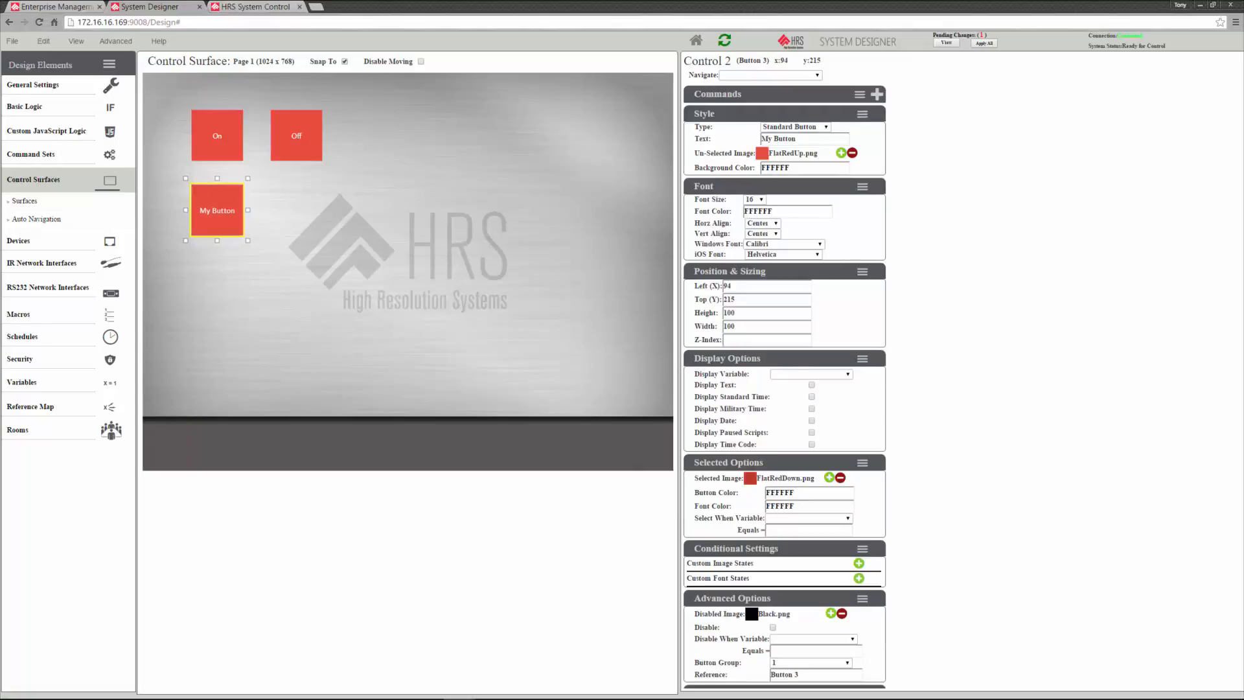
Add a command to My Button that uses the Matrix device's Switch command
left_click(877, 94)
left_click(775, 110)
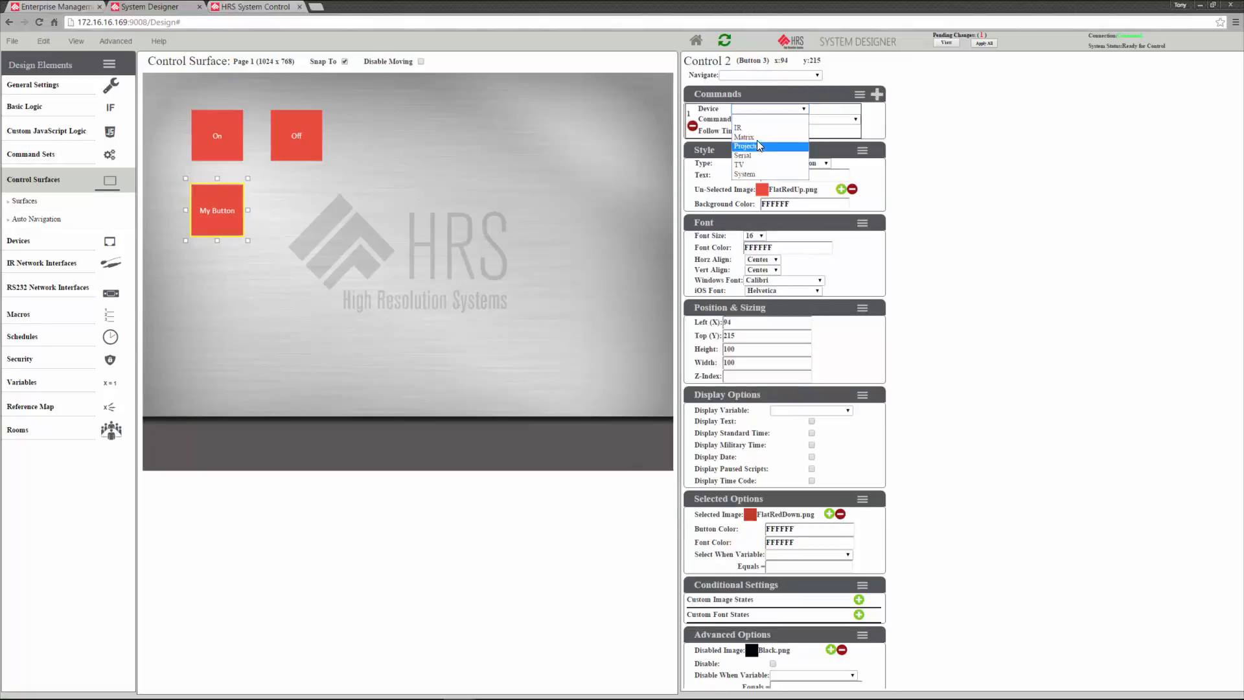
left_click(757, 140)
left_click(801, 119)
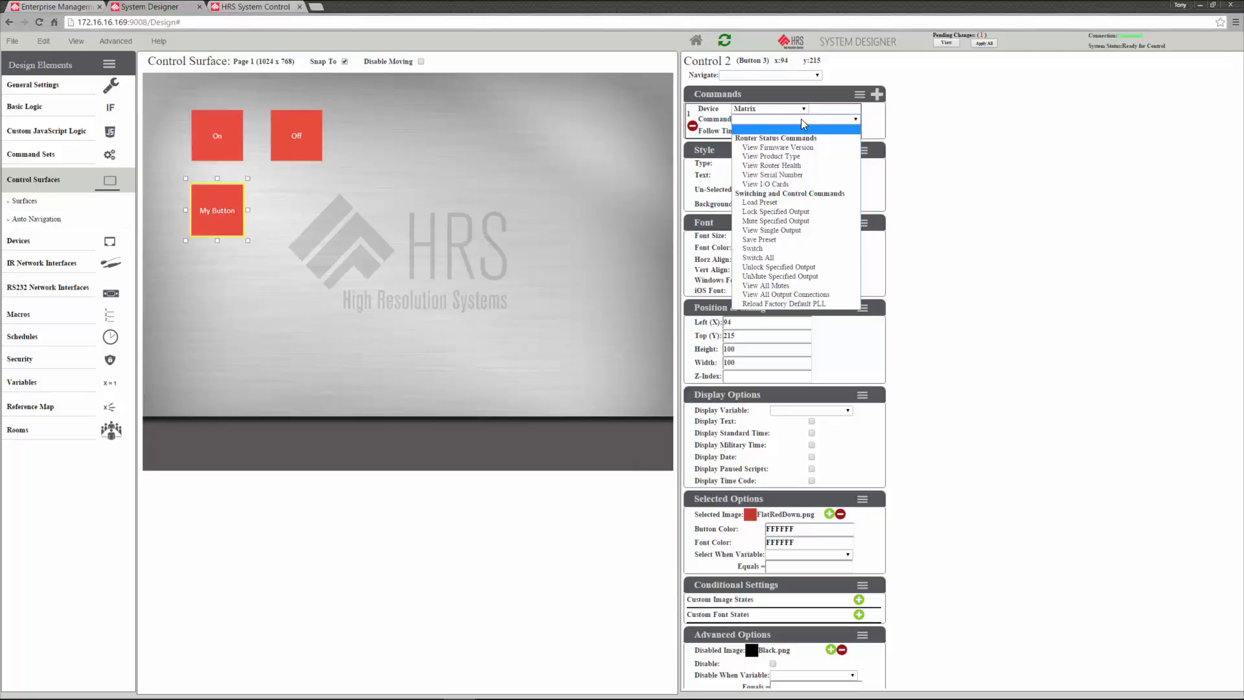
left_click(820, 249)
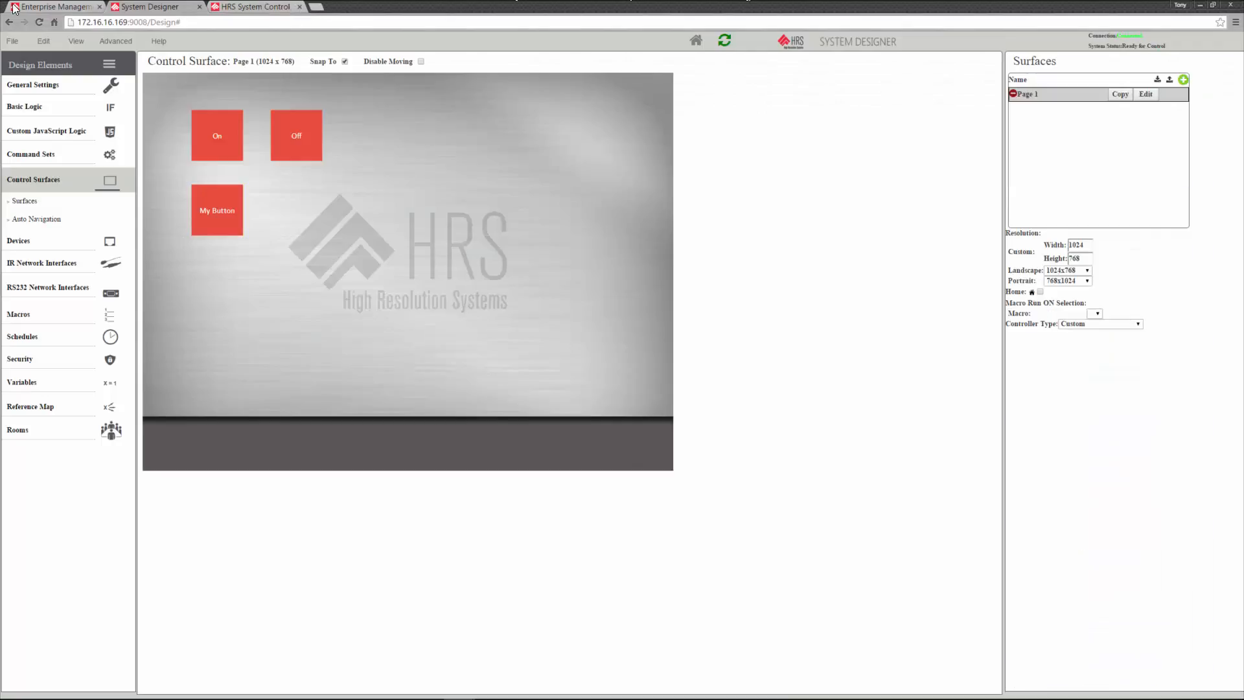
Switch to the live HRS System Control page and reload it to pick up the edited control surface
key("ctrl+Tab")
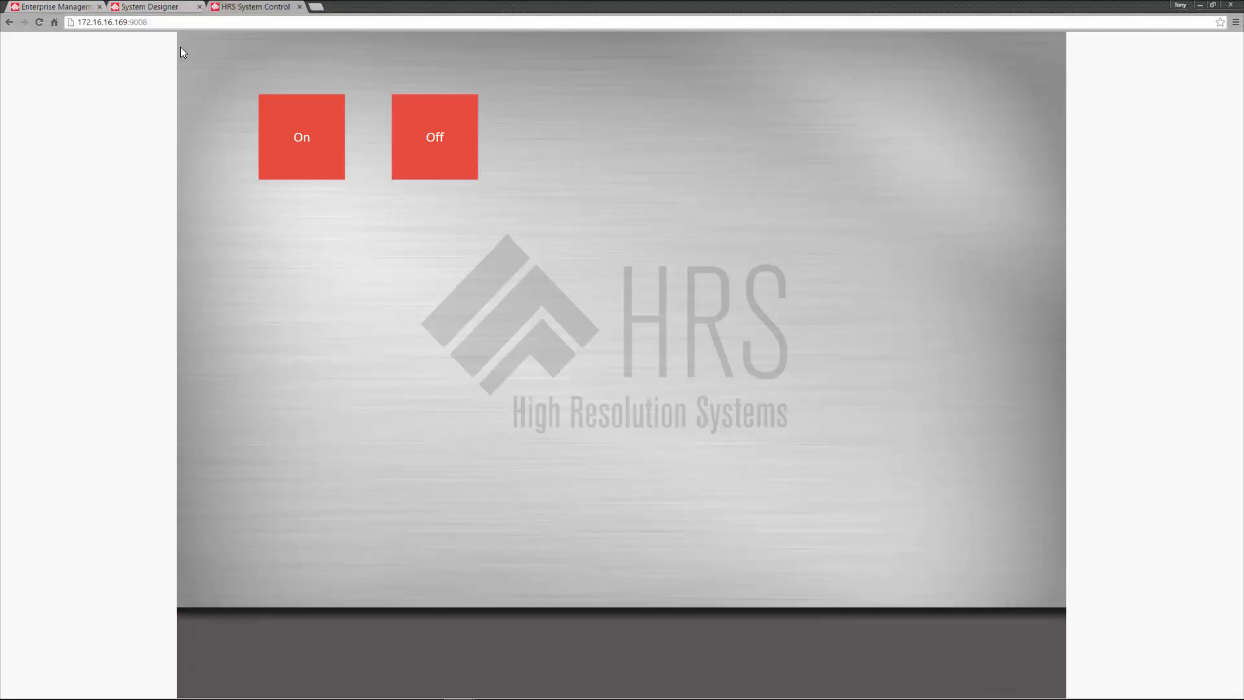
left_click(49, 22)
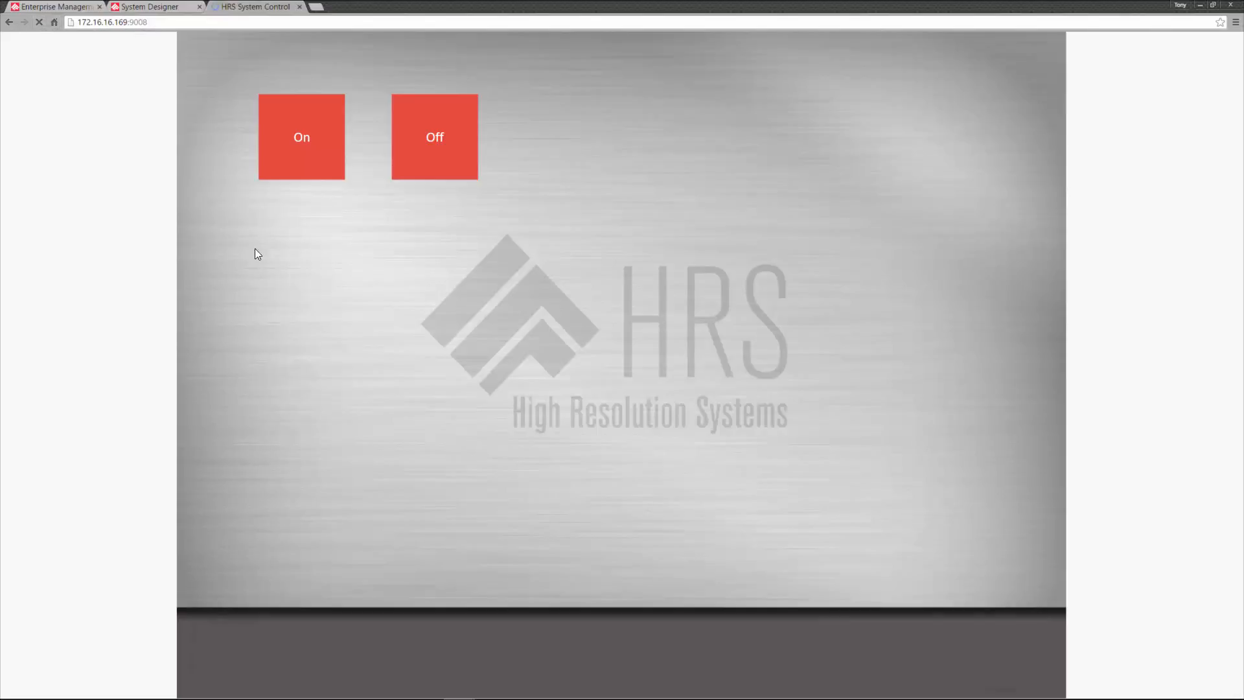